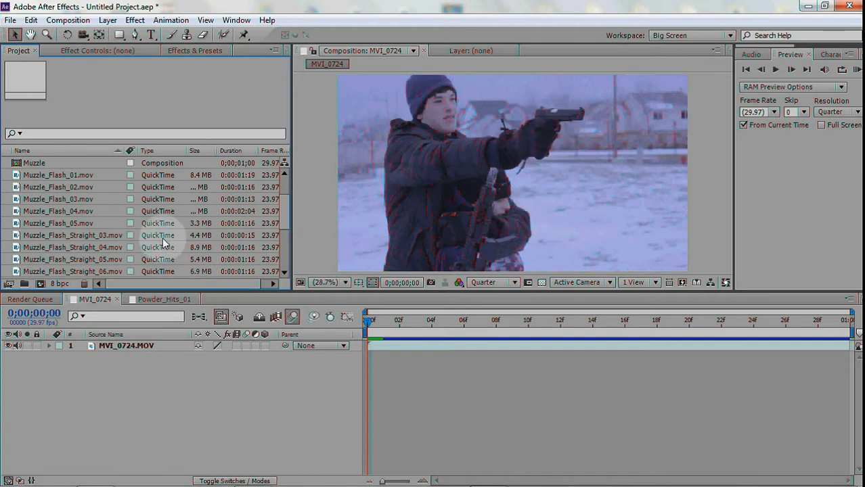
scroll(90, 185, "down", 1)
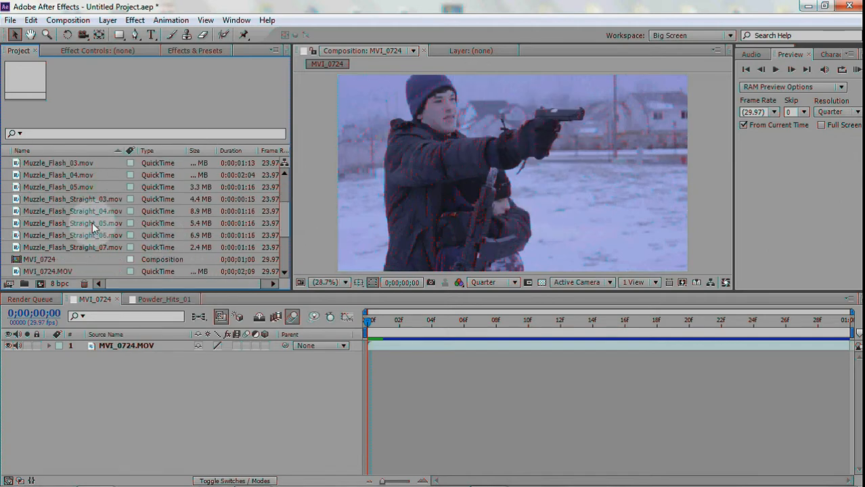
left_click(40, 201)
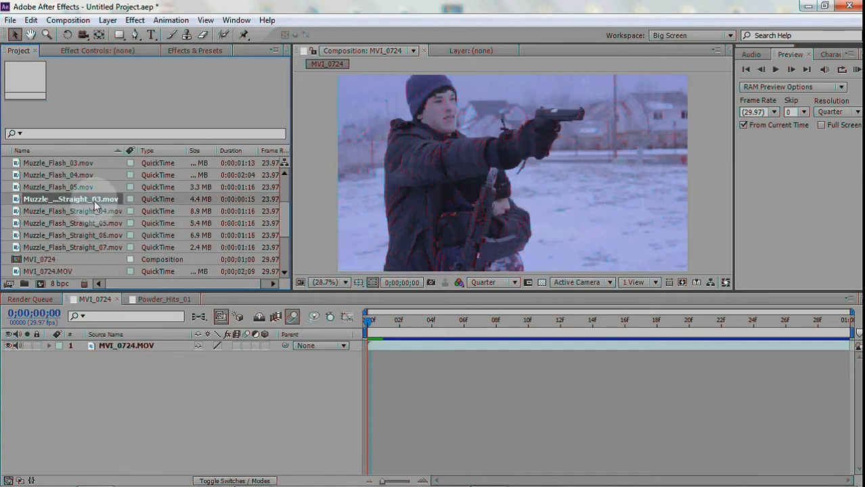
double_click(7, 188)
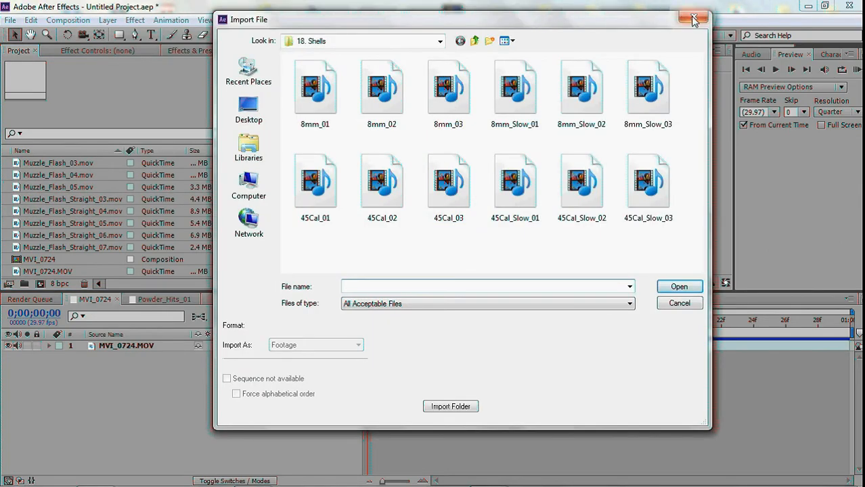
left_click(692, 19)
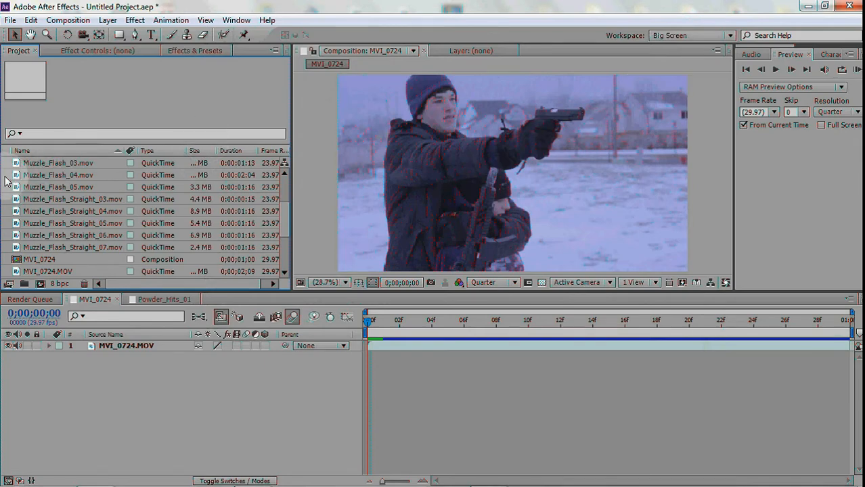
double_click(7, 184)
left_click(693, 18)
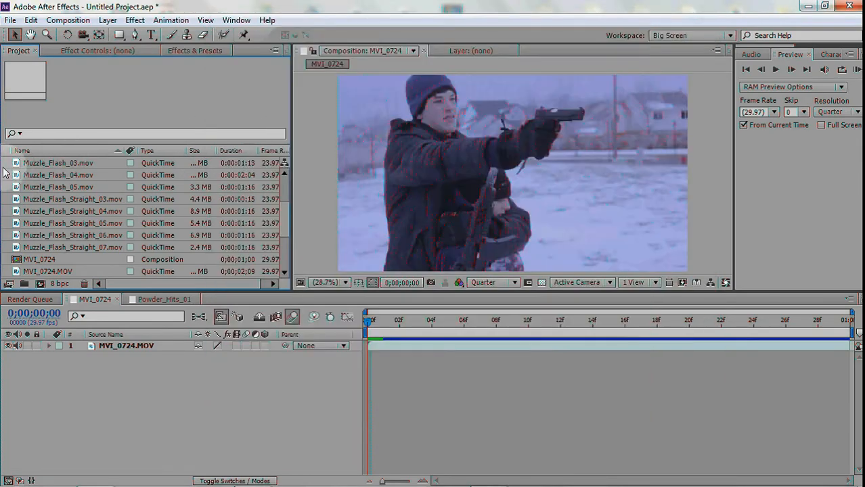
right_click(8, 170)
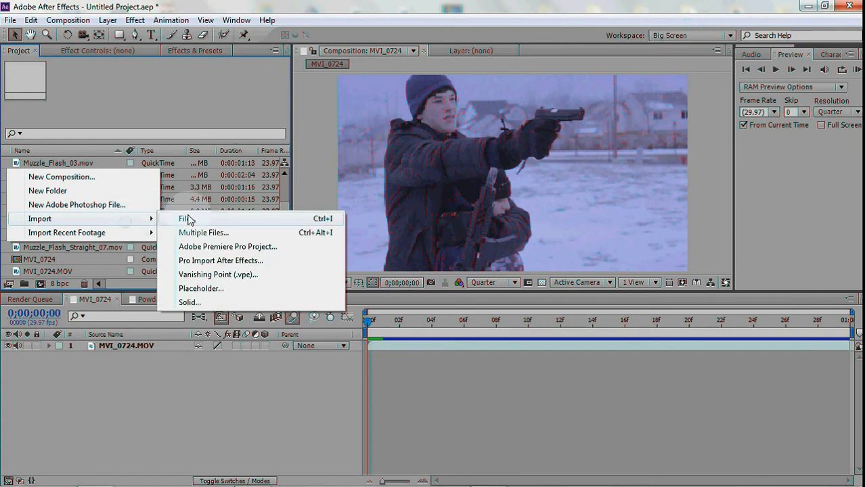
left_click(8, 251)
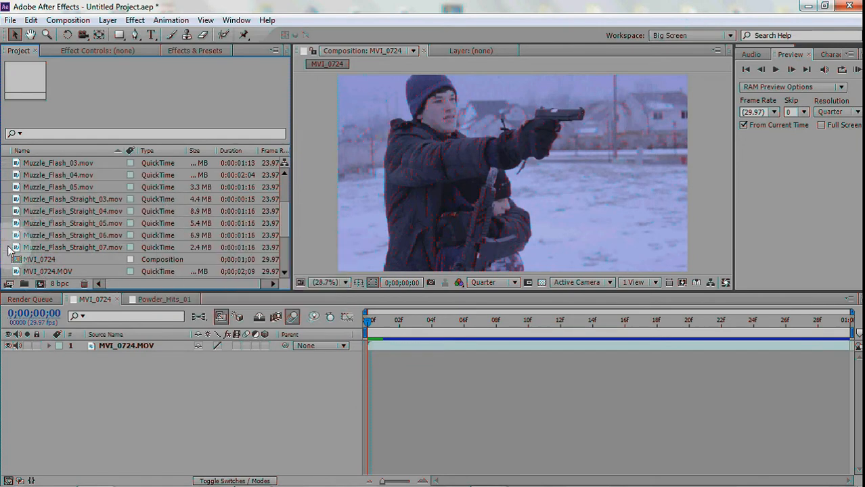
left_click(10, 20)
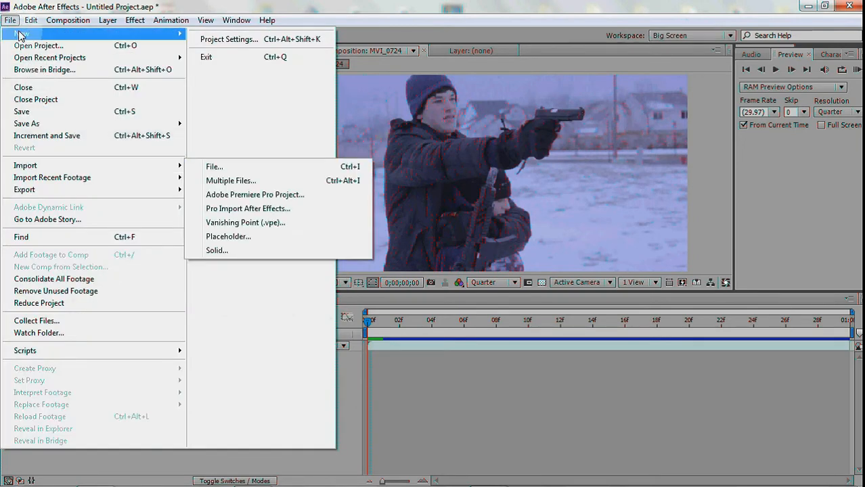
left_click(8, 21)
Add Muzzle_Flash_Straight_03.mov to the MVI_0724 composition above the footage, starting at 0;00;00;08
left_click(82, 201)
left_click(12, 197)
left_click(48, 201)
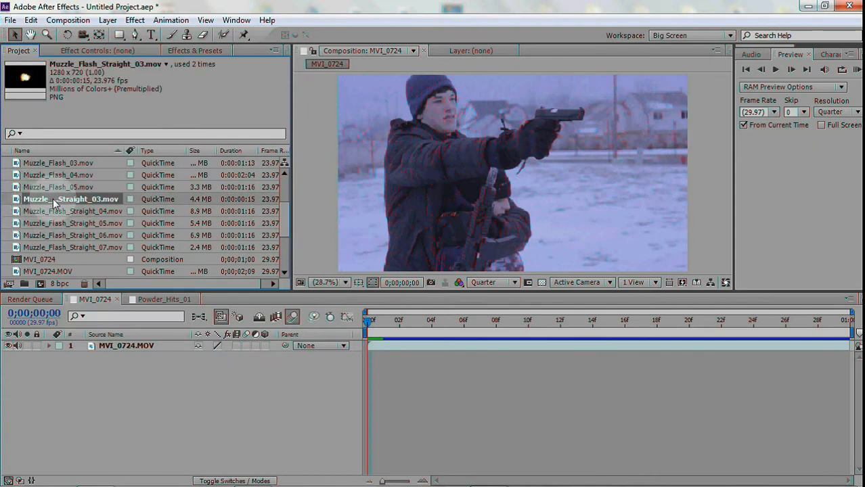
left_click_drag(55, 199, 86, 213)
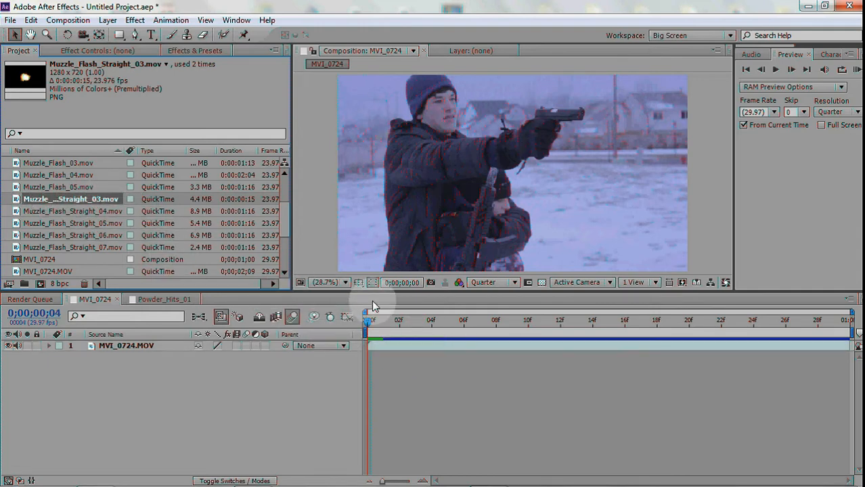
left_click_drag(372, 324, 503, 330)
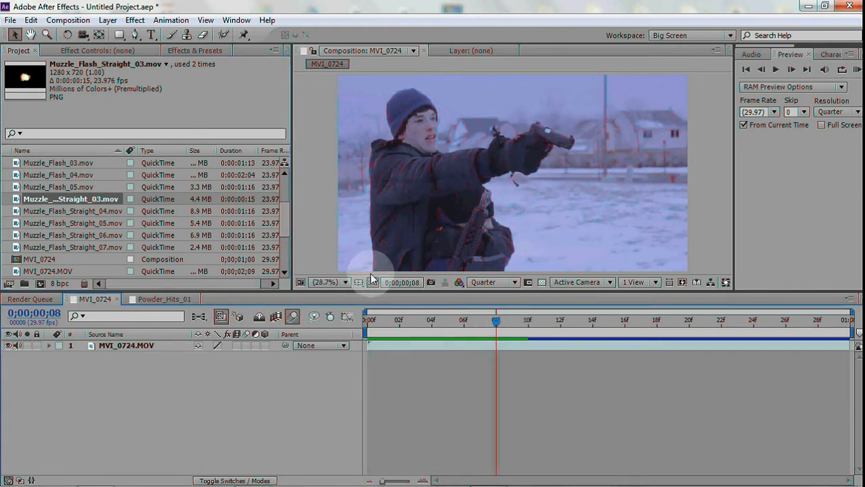
left_click_drag(501, 349, 499, 346)
Move the muzzle flash in the composition so it sits at the end of the pistol's barrel
left_click_drag(554, 175, 438, 205)
scroll(573, 142, "up", 4)
scroll(562, 149, "down", 2)
left_click(482, 134)
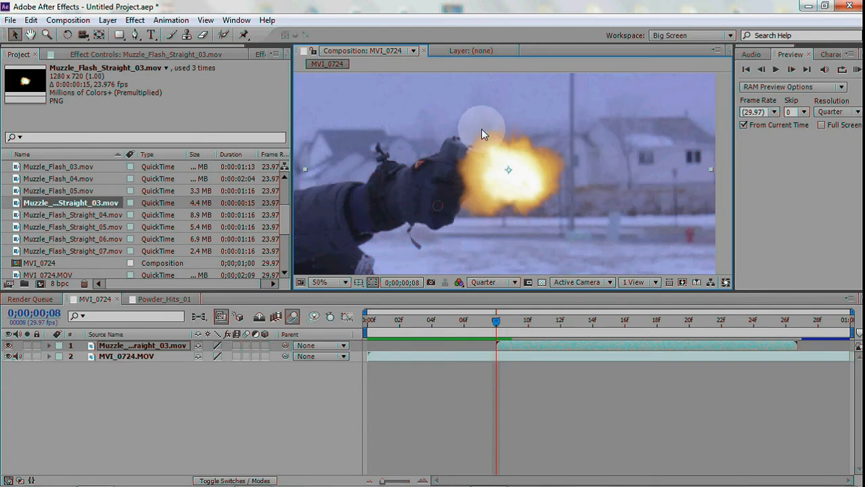
scroll(497, 153, "down", 2)
scroll(498, 152, "up", 4)
scroll(523, 141, "down", 1)
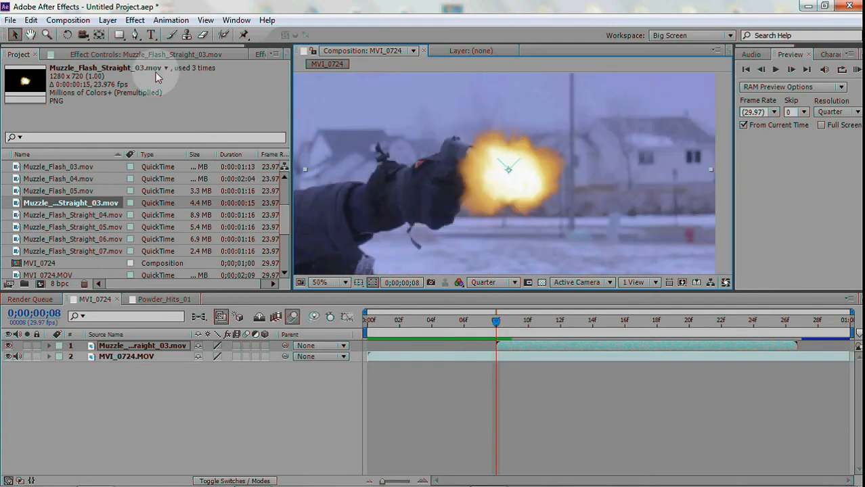
Apply a Fast Blur effect to the muzzle flash layer with Blurriness set to 5.0
left_click(135, 54)
right_click(107, 131)
mouse_move(269, 130)
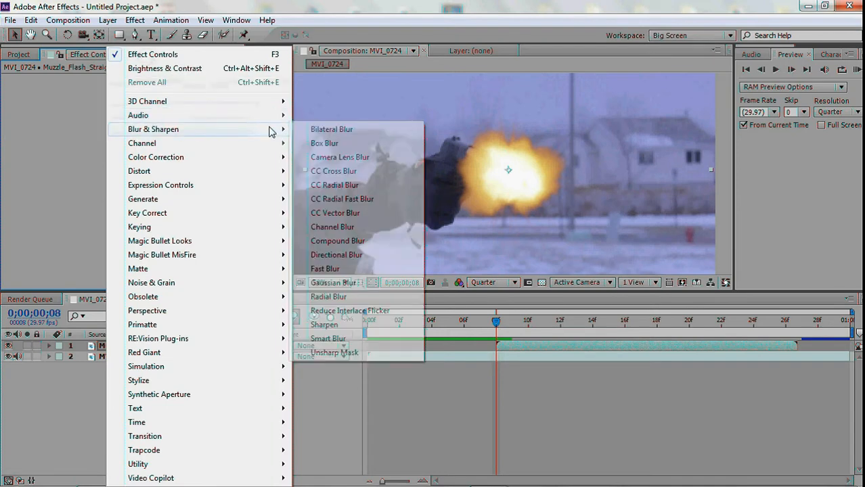
left_click(324, 268)
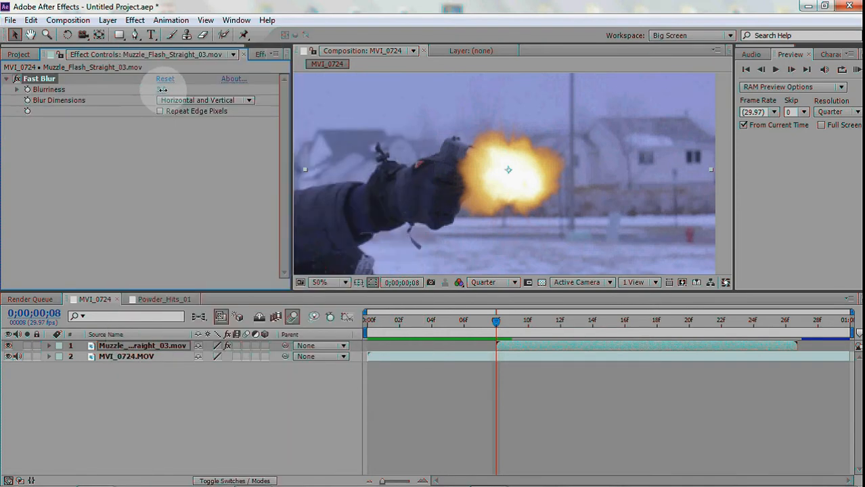
left_click(161, 90)
type("5")
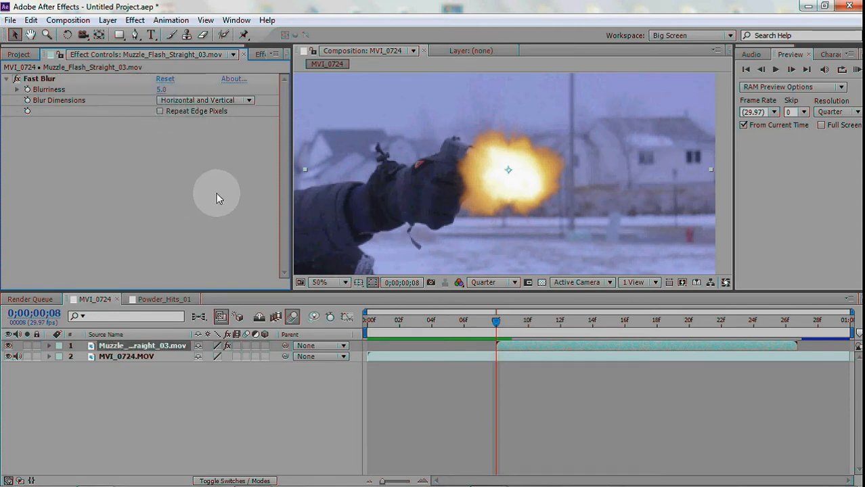
left_click(162, 90)
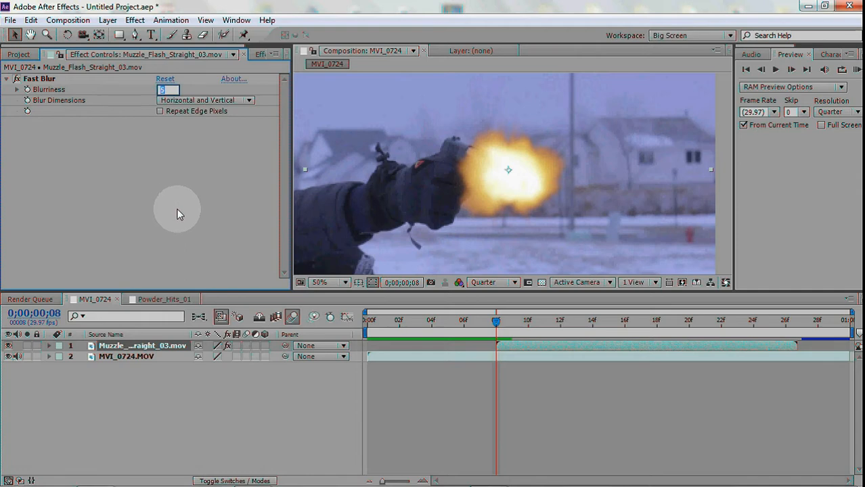
left_click(7, 78)
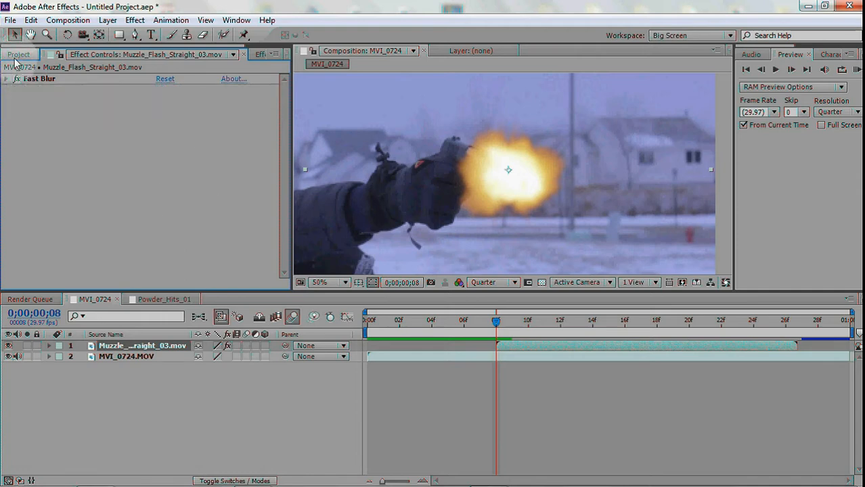
Set the muzzle flash layer's blending mode to Screen
left_click(18, 54)
left_click(16, 202, "ctrl")
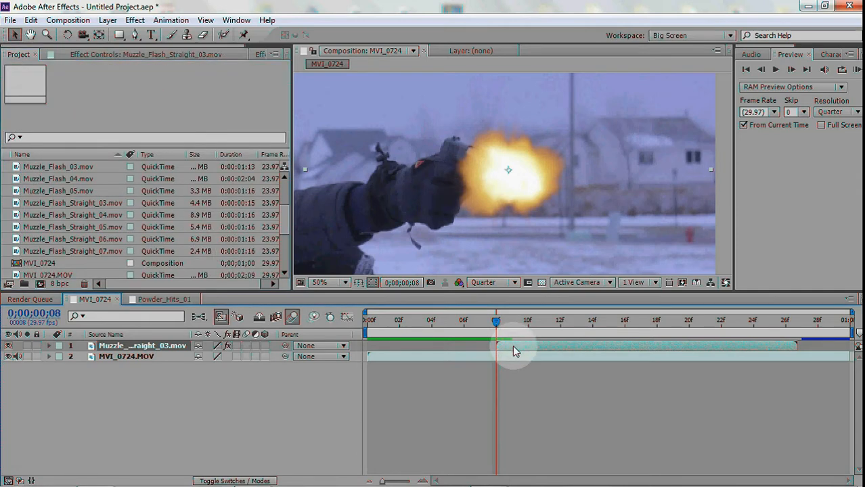
right_click(510, 194)
mouse_move(572, 209)
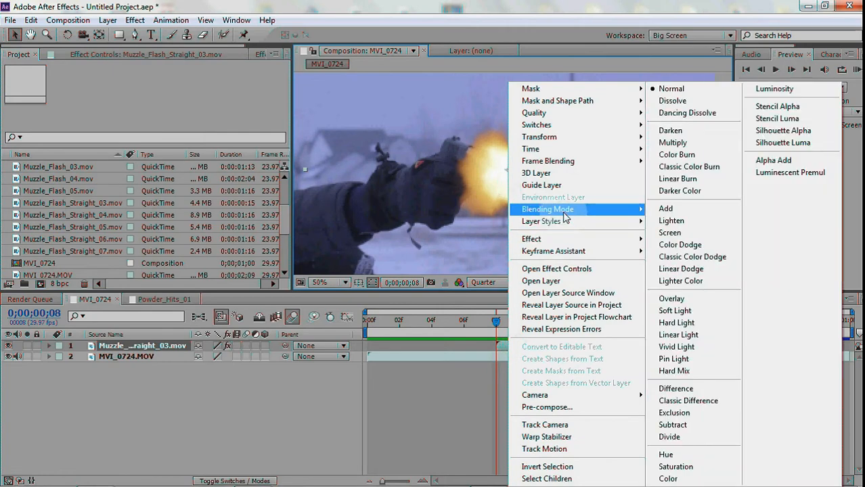
left_click(689, 234)
Fine-tune the muzzle flash's position so it lines up with the tip of the pistol's barrel
mouse_move(512, 180)
left_mouse_down()
mouse_move(526, 165)
mouse_move(518, 181)
mouse_move(507, 171)
left_mouse_up()
scroll(506, 171, "down", 2)
key("h")
left_click_drag(460, 213, 425, 247)
scroll(448, 189, "up", 1)
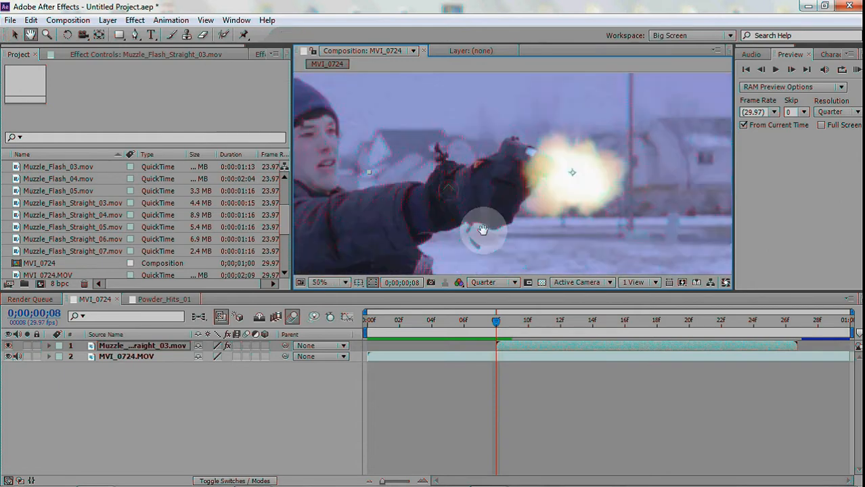
key("v")
left_click_drag(656, 181, 622, 184)
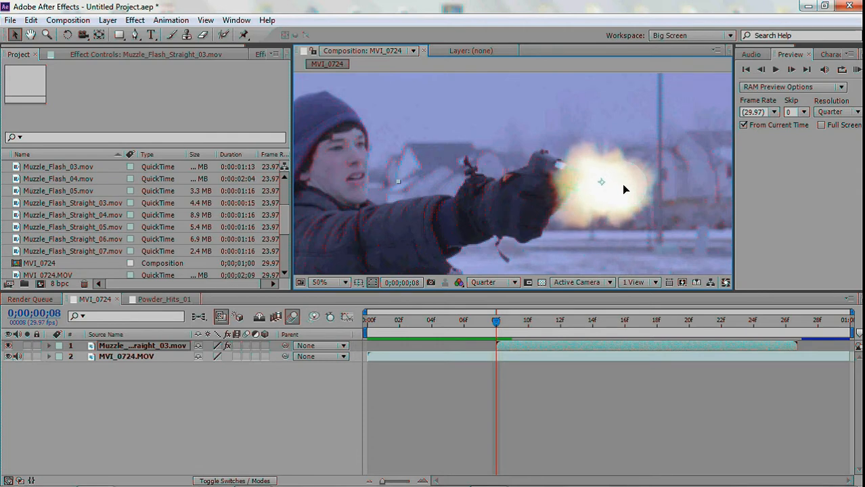
Enlarge the muzzle flash layer around its centre, scaling it up moderately in front of the pistol
scroll(622, 184, "down", 2)
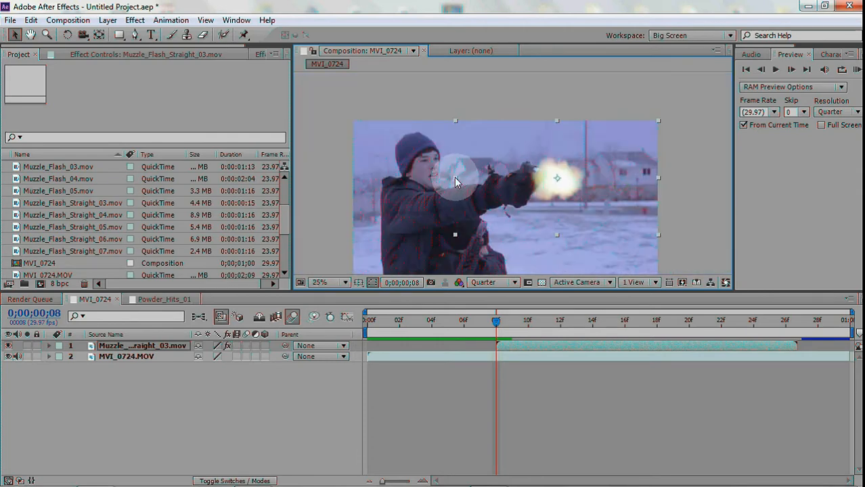
left_click_drag(454, 178, 415, 178)
scroll(555, 174, "up", 2)
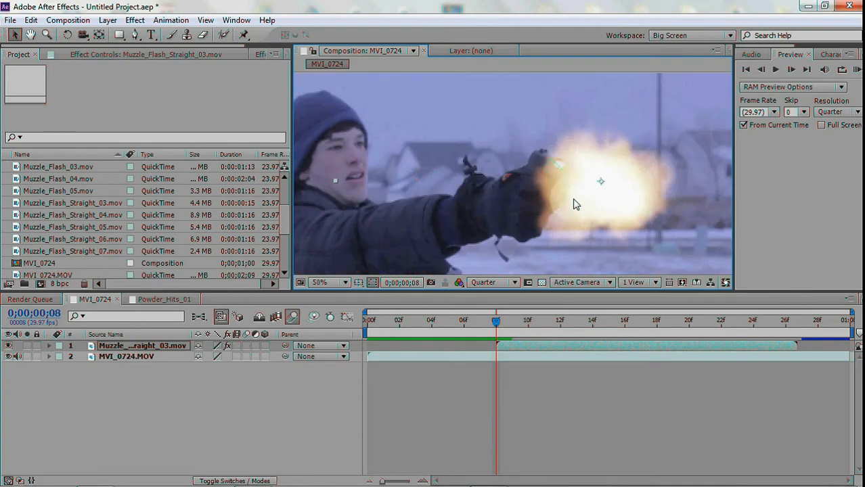
Trim the muzzle flash layer to the single frame at 0;00;00;08 and check the frame that follows
scroll(515, 195, "down", 2)
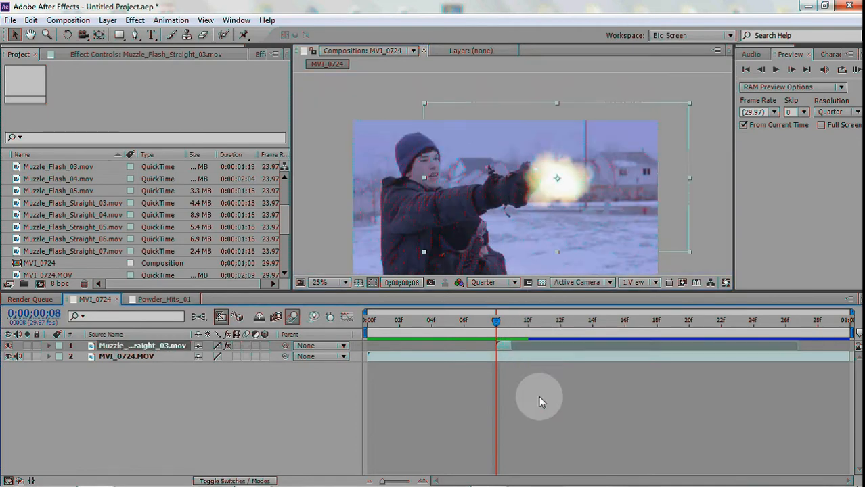
left_click(511, 324)
mouse_move(511, 327)
left_mouse_down()
mouse_move(498, 323)
mouse_move(547, 328)
mouse_move(498, 324)
mouse_move(530, 324)
mouse_move(504, 332)
left_mouse_up()
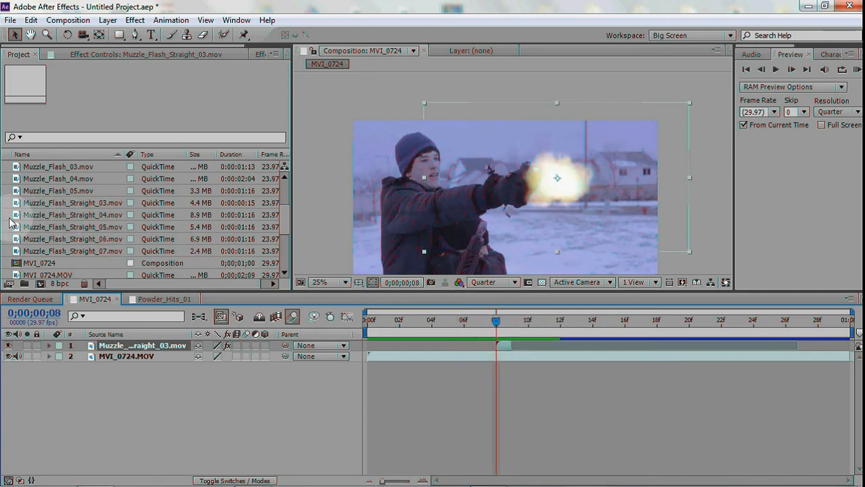
Add Powder_Hits_01.mov between the muzzle flash layer and the footage, starting at 0;00;00;08
scroll(12, 215, "down", 2)
scroll(61, 203, "down", 1)
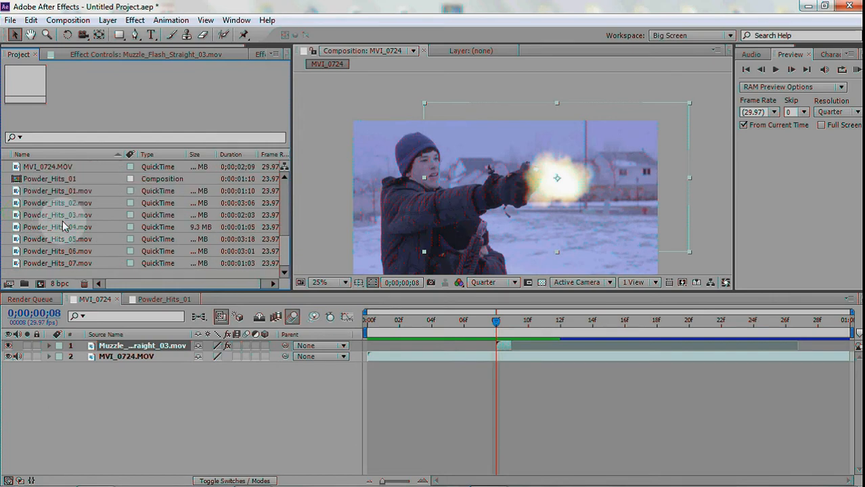
left_click(76, 195)
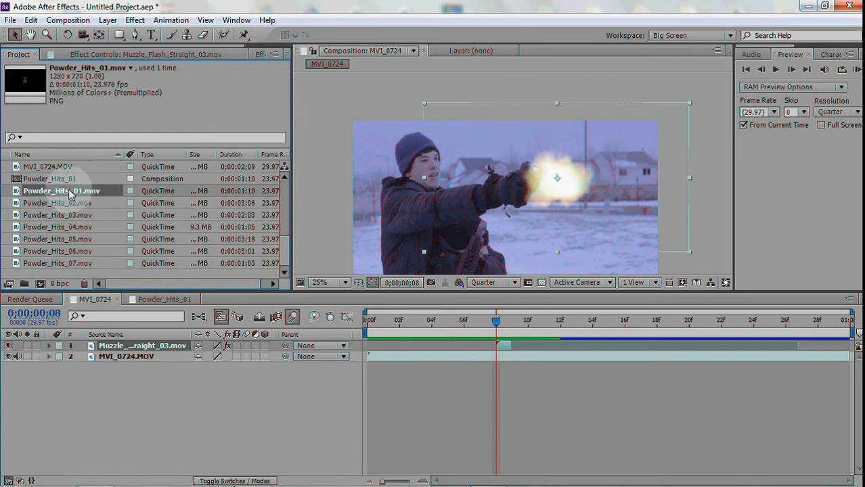
left_click_drag(68, 194, 496, 351)
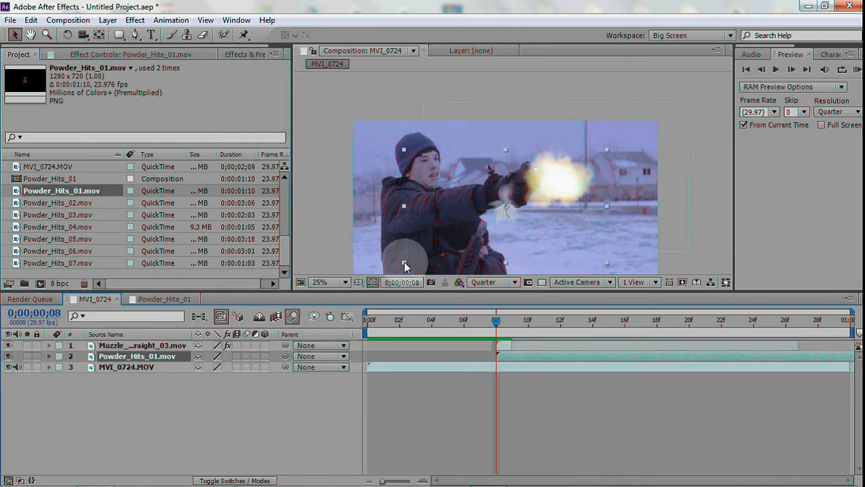
Enlarge the powder layer over the muzzle flash and trim its start to 0;00;00;09
left_click_drag(404, 264, 361, 287)
left_click_drag(552, 194, 563, 184)
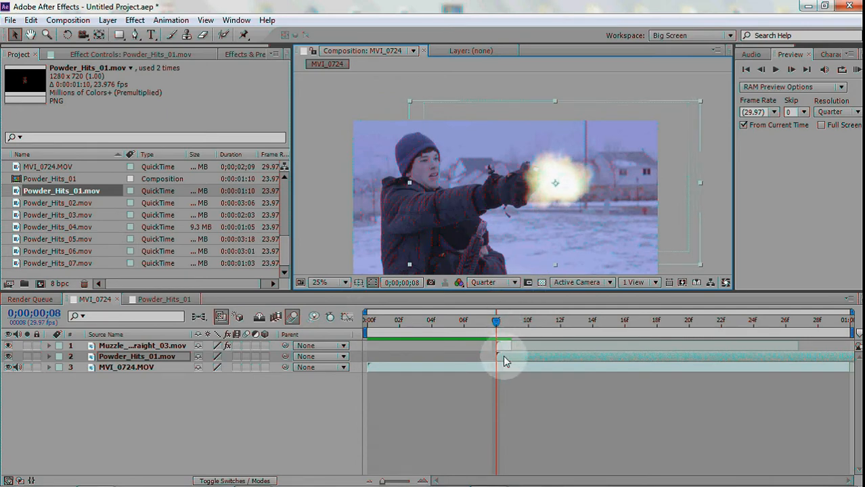
left_click_drag(497, 356, 512, 356)
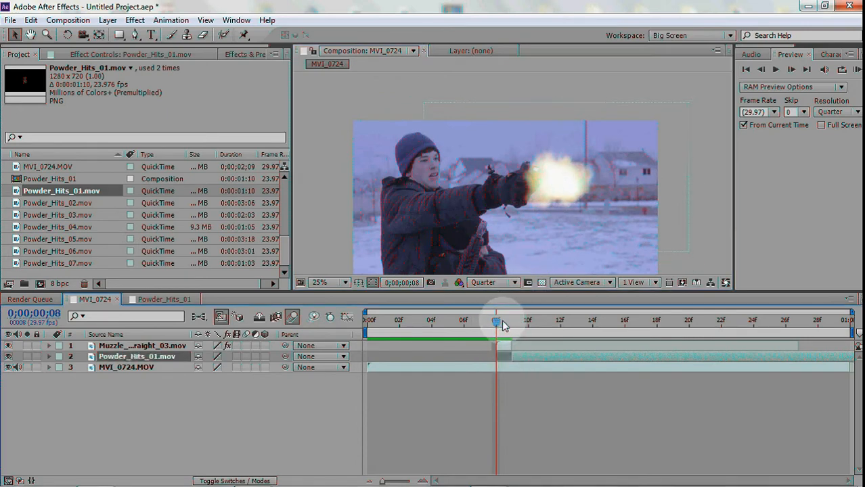
At 0;00;00;09, shrink the powder layer and position its smoke at the tip of the pistol's barrel
mouse_move(502, 325)
left_mouse_down()
mouse_move(589, 327)
mouse_move(511, 330)
left_mouse_up()
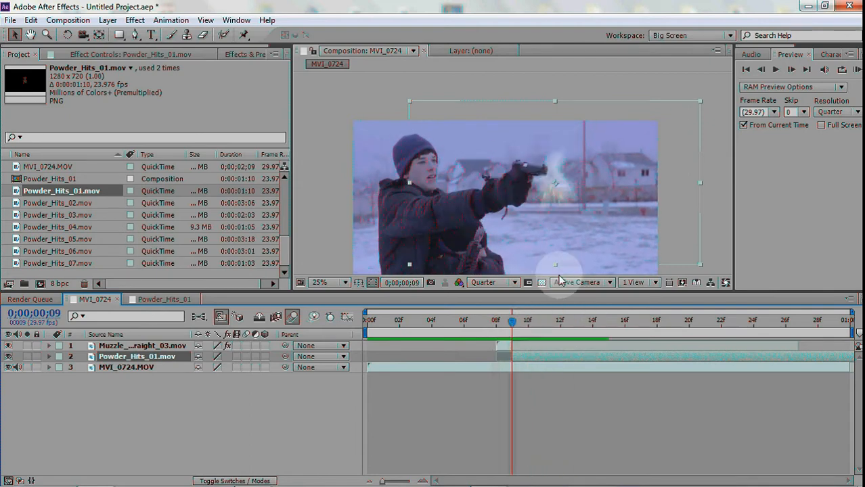
left_click_drag(551, 190, 545, 180)
left_click_drag(695, 176, 632, 175)
left_click_drag(574, 187, 571, 179)
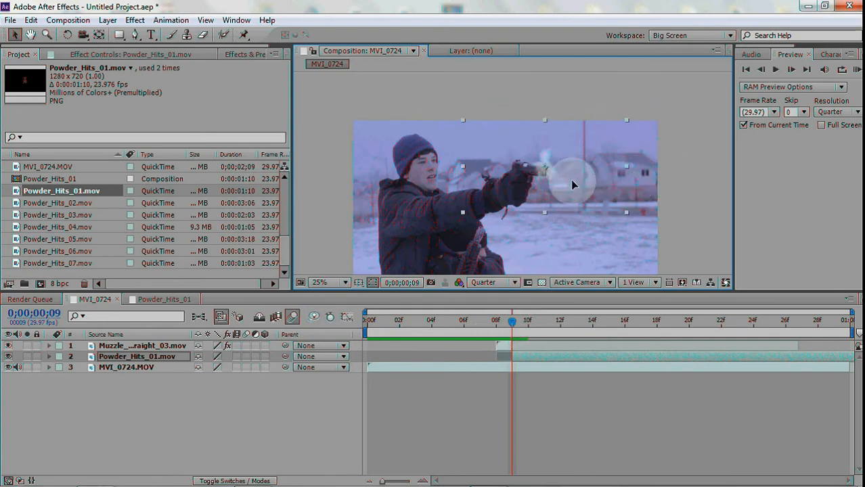
left_click(531, 322)
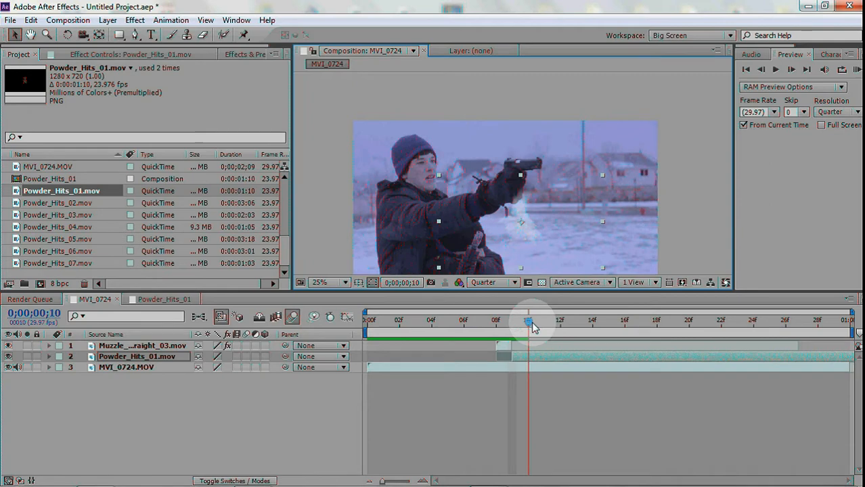
left_click(513, 323)
mouse_move(515, 331)
left_mouse_down()
mouse_move(594, 328)
mouse_move(512, 329)
left_mouse_up()
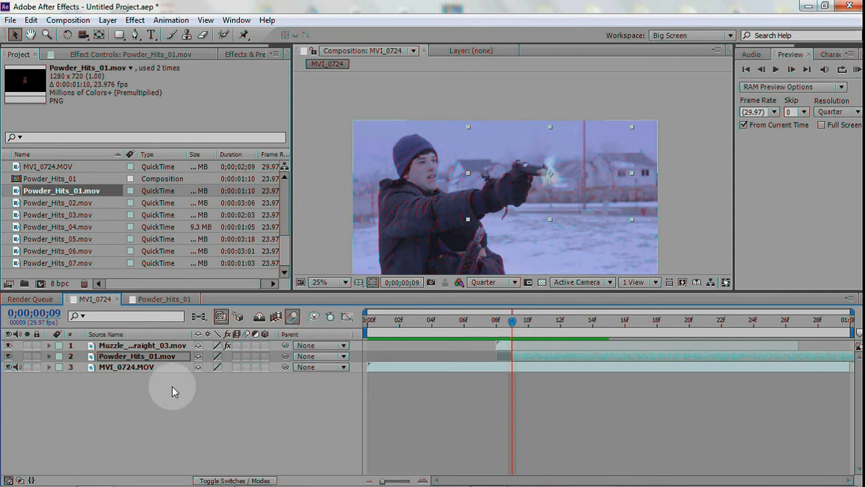
Set the powder layer's opacity to 77%
key("alt+shift+t")
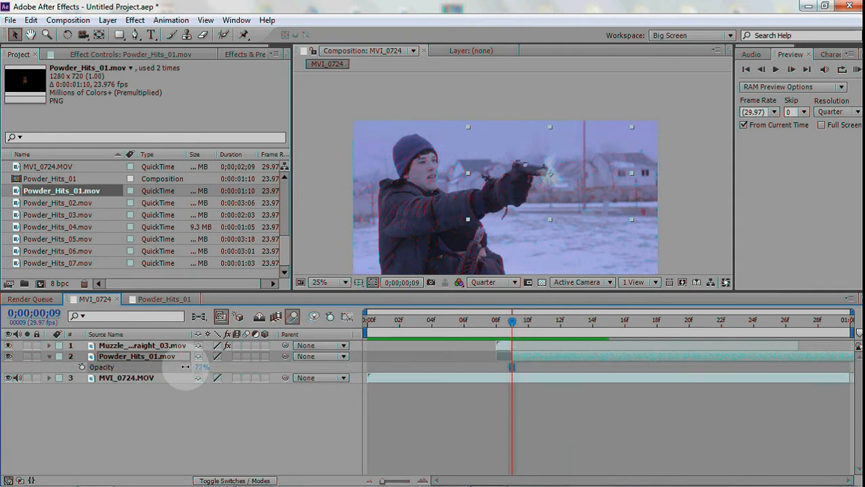
left_click(48, 357)
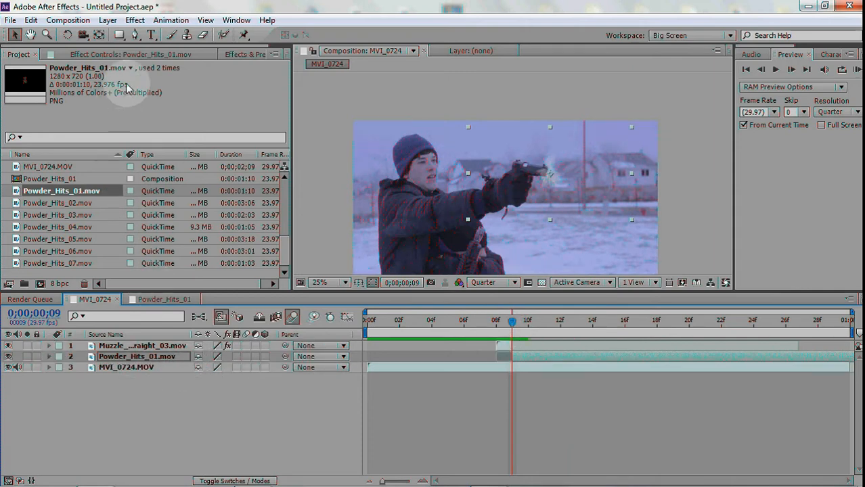
Apply the Tint effect to the Powder_Hits_01.mov layer
left_click(133, 54)
left_click(125, 357)
key("t")
key("t")
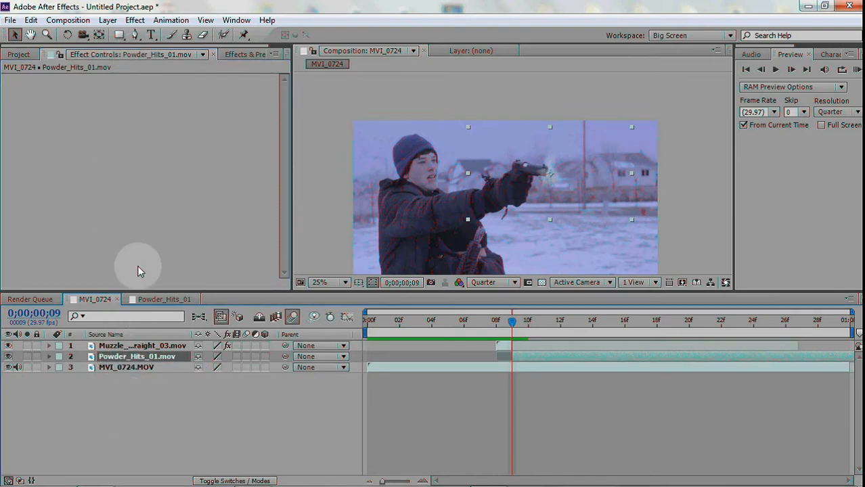
right_click(90, 108)
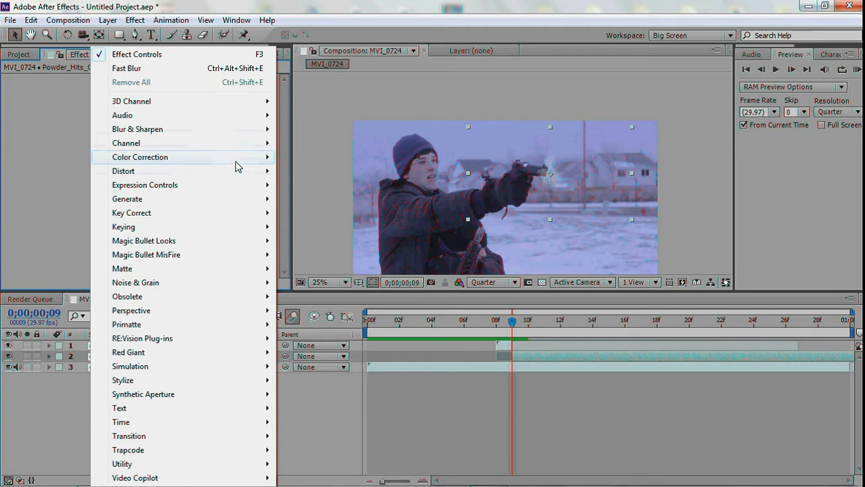
mouse_move(237, 166)
left_click(304, 449)
left_click(189, 176)
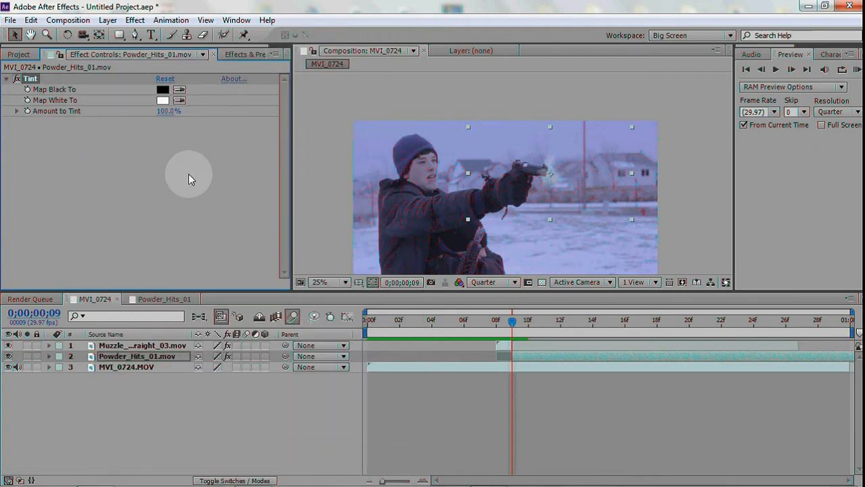
left_click(216, 193)
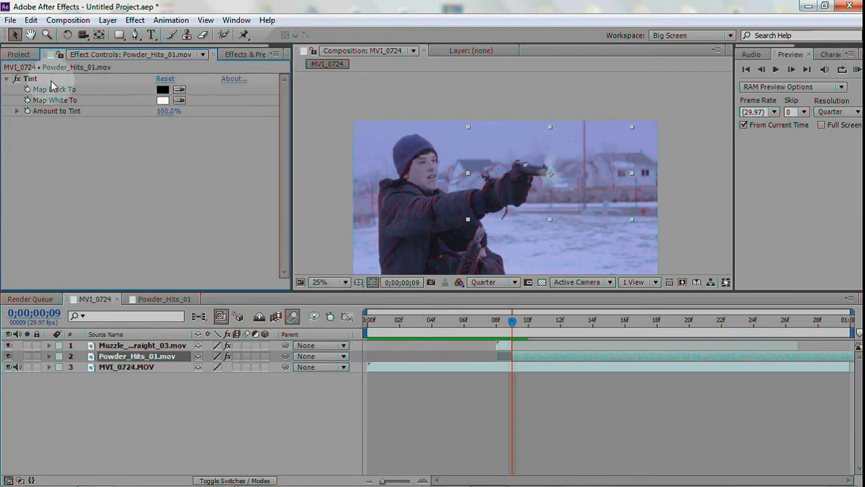
Set the Tint effect's Map White To colour to light grey E9E9E9
left_click(162, 100)
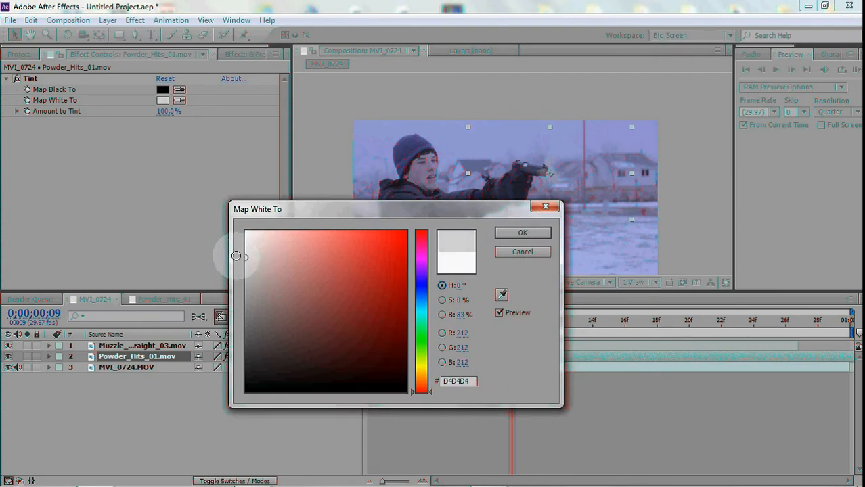
mouse_move(236, 256)
left_mouse_down()
mouse_move(229, 227)
mouse_move(216, 245)
mouse_move(218, 309)
mouse_move(200, 246)
mouse_move(188, 404)
mouse_move(162, 248)
left_mouse_up()
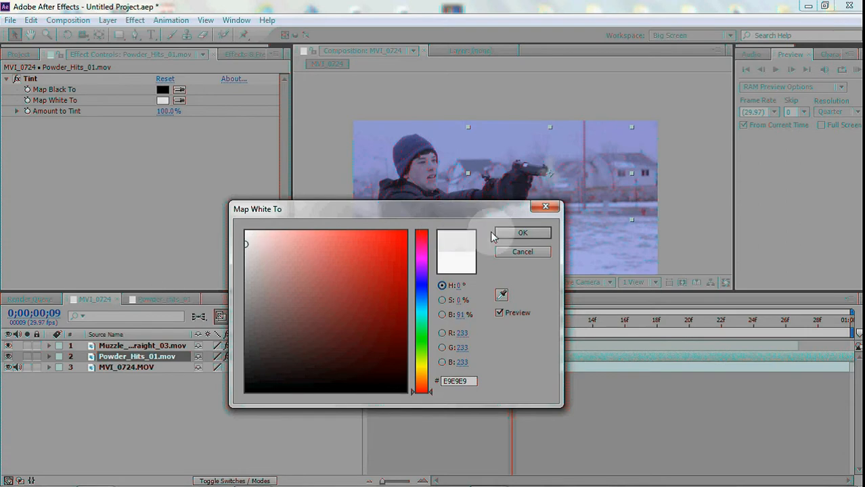
left_click(522, 232)
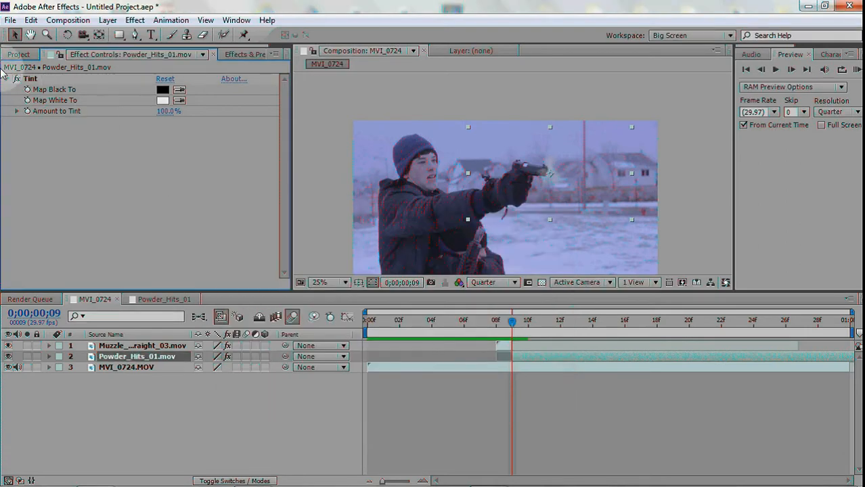
left_click(18, 55)
left_click(87, 418)
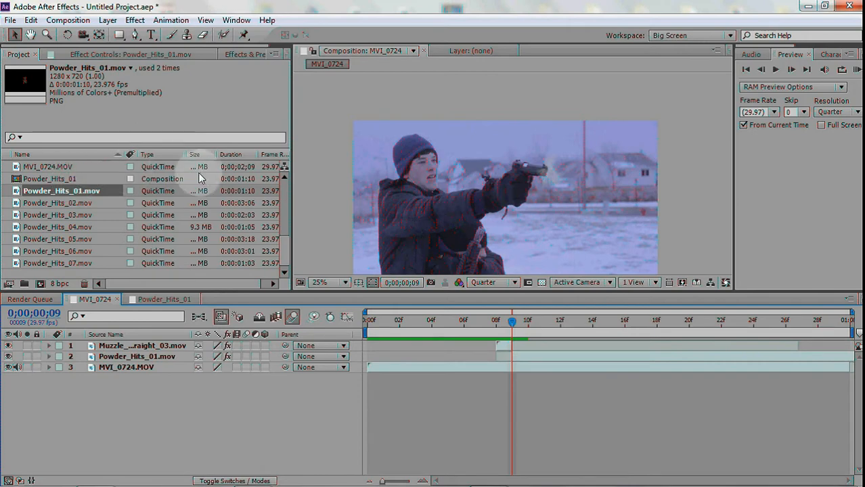
Hide the muzzle flash and powder layers and review the pistol's motion in the footage, returning to 0;00;00;08
left_click_drag(513, 325, 498, 341)
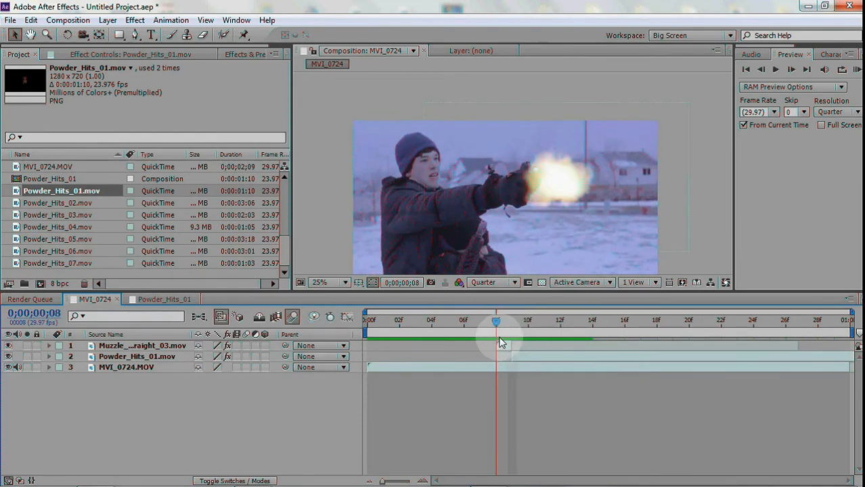
left_click(10, 210)
left_click_drag(284, 229, 282, 180)
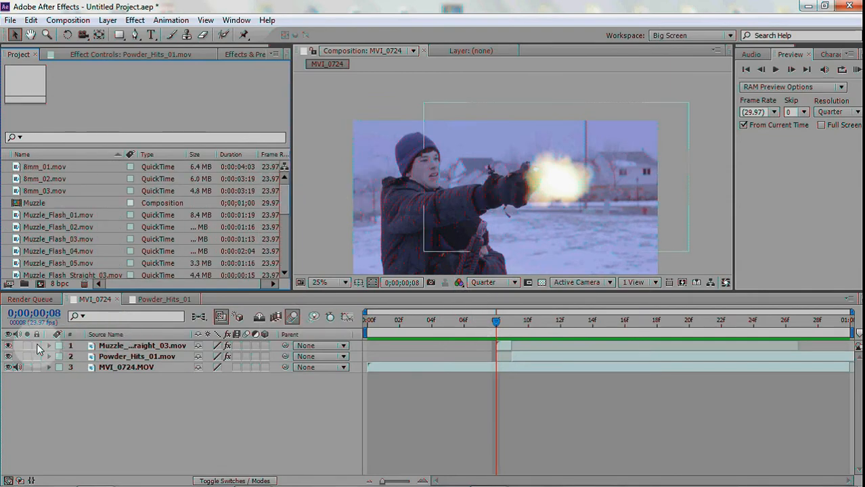
left_click(10, 357)
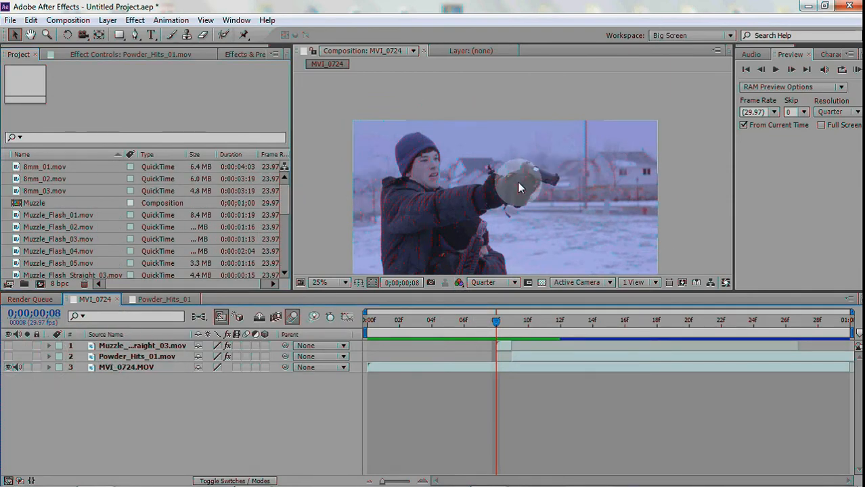
left_click_drag(497, 322, 570, 329)
left_click_drag(585, 327, 492, 325)
Duplicate the MVI_0724.MOV footage layer and freeze the upper copy on the frame at 0;00;00;08
left_click(487, 367)
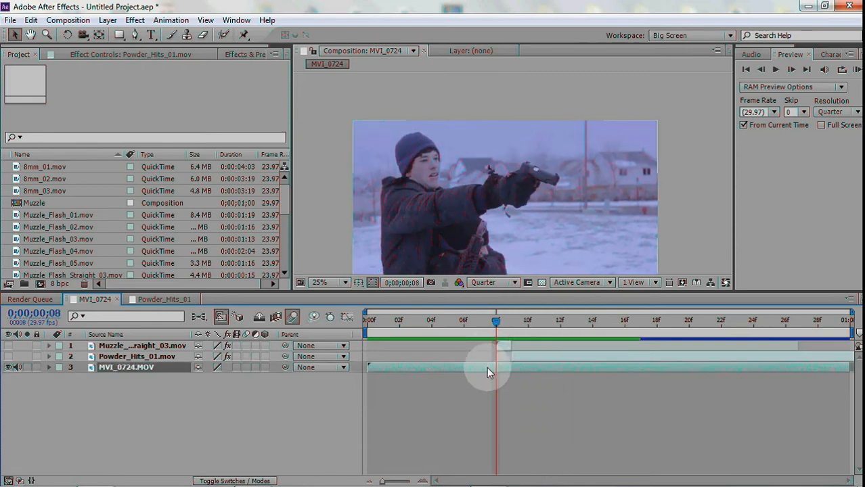
key("ctrl+d")
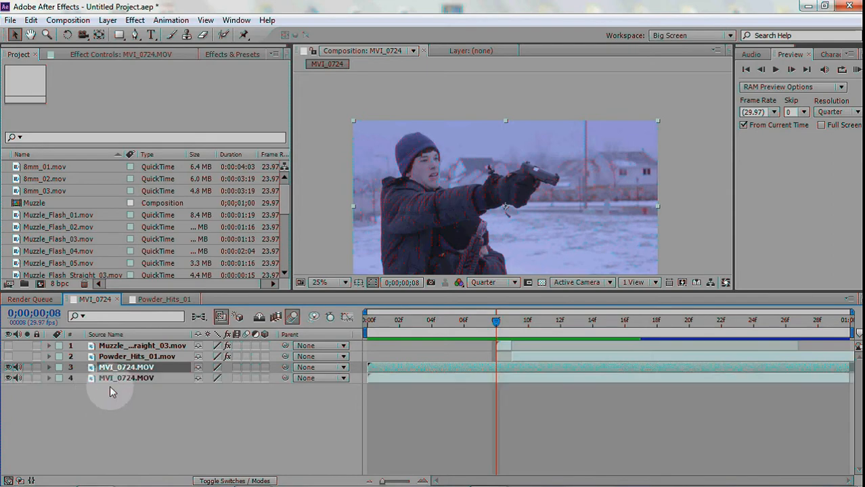
right_click(125, 369)
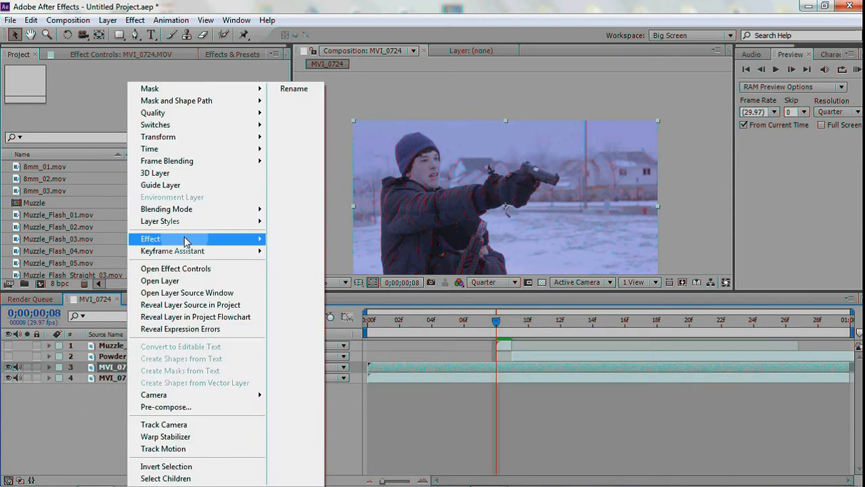
mouse_move(217, 155)
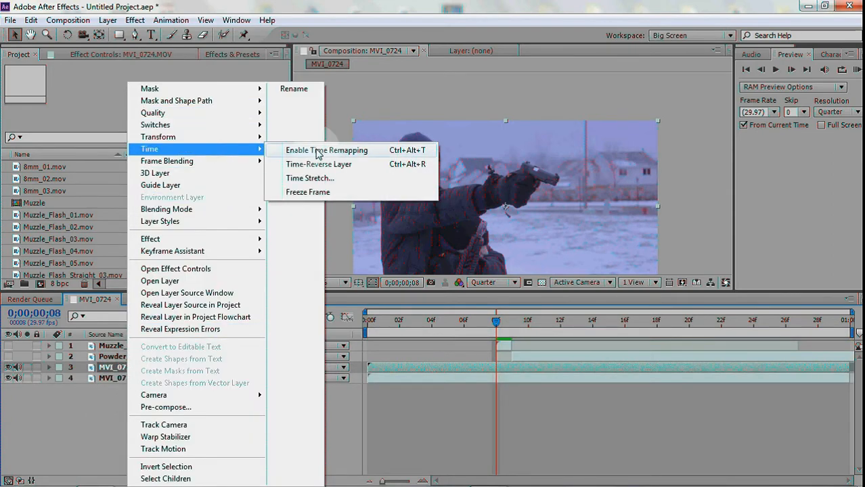
left_click(332, 193)
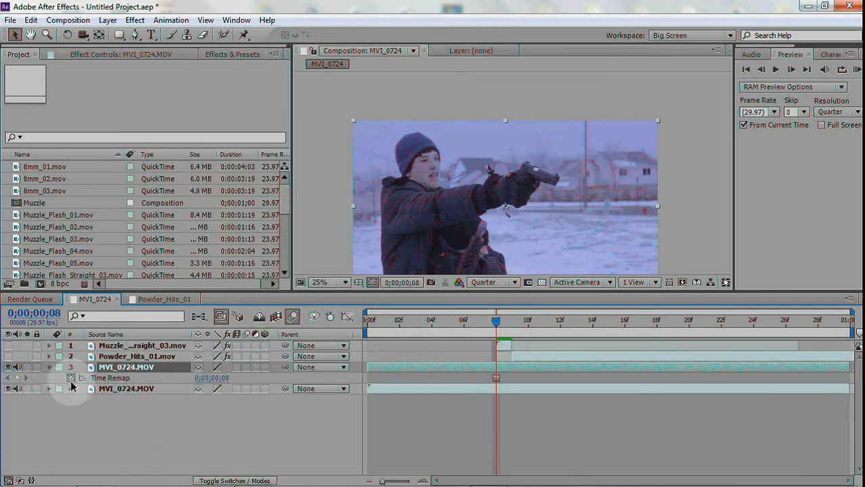
Trim the frozen footage layer to start at 0;00;00;08 and end at the 14-frame mark
key("alt+bracketleft")
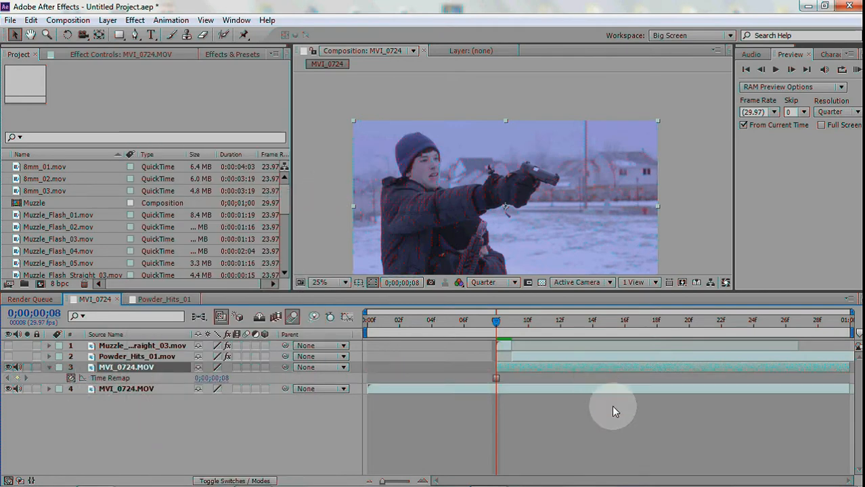
key("alt+bracketright")
left_click(565, 433)
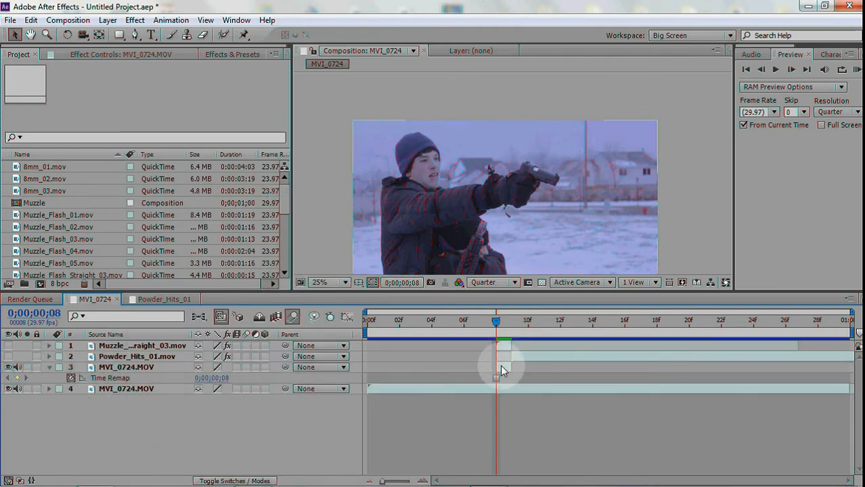
left_click_drag(511, 367, 591, 367)
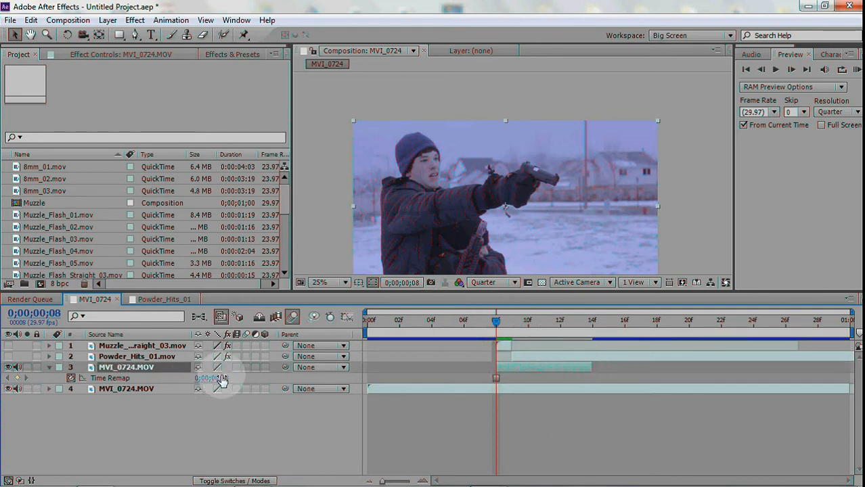
Add Position and Rotation keyframes to the frozen layer at 0;00;00;08 and show all its keyframed properties
key("p")
left_click(81, 377)
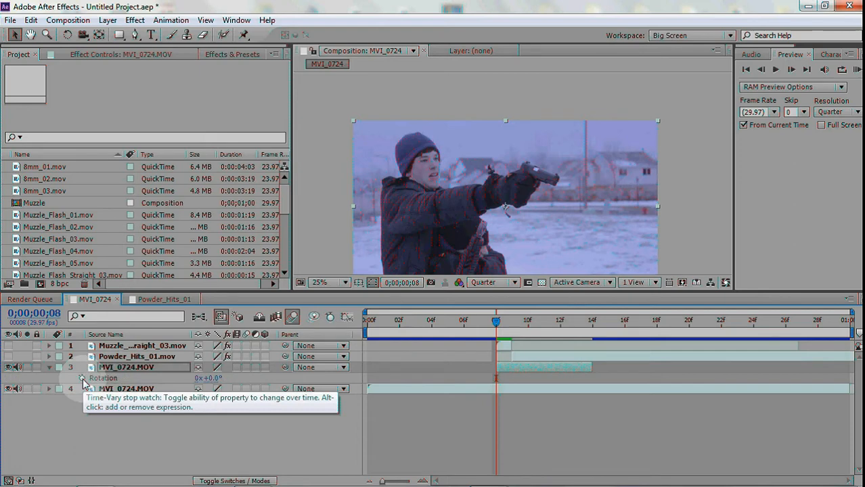
key("r")
key("u")
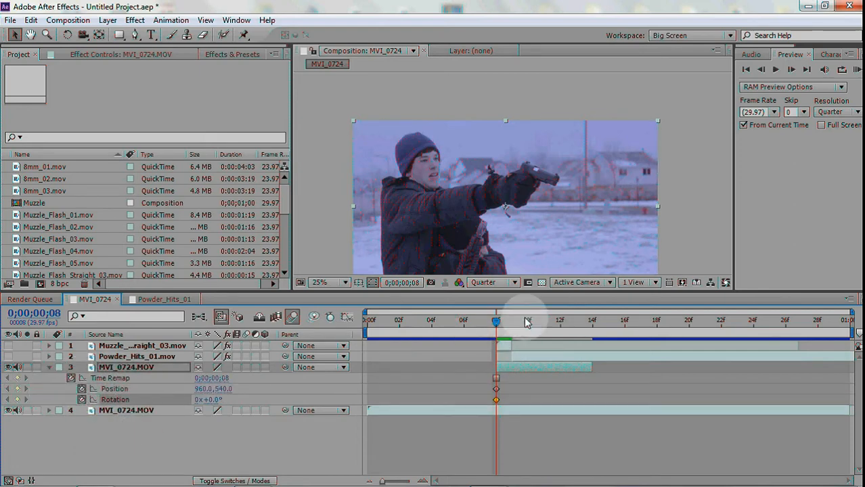
Mask the pistol's slide on the frozen layer with the Pen tool, tracing the muzzle, upper edge, rear sight and lower edge into a closed path
scroll(497, 216, "up", 2)
key("space")
left_click_drag(549, 225, 541, 187)
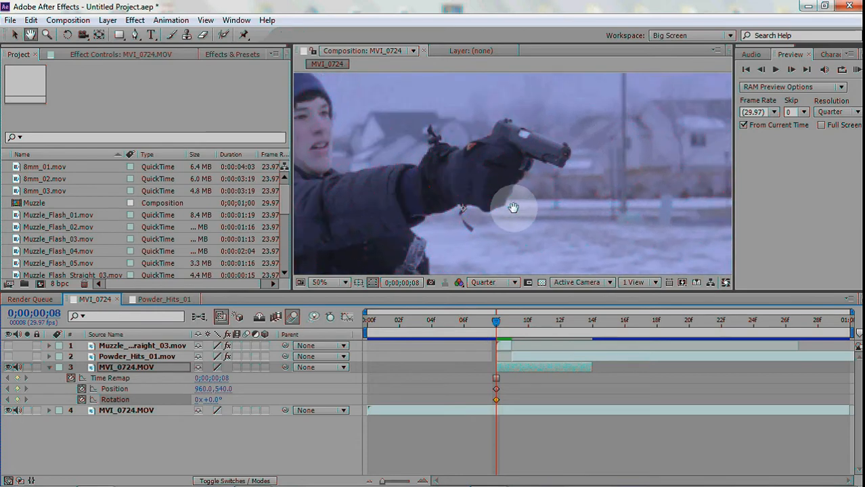
left_click(134, 35)
left_click(127, 367)
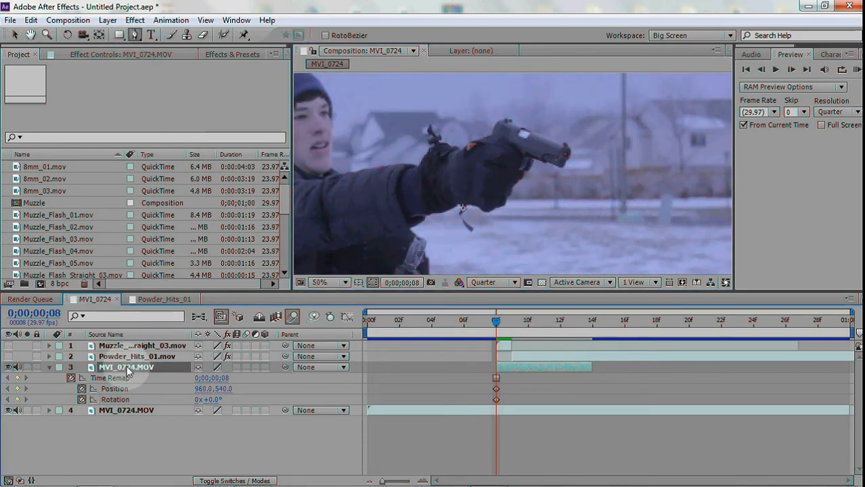
scroll(541, 193, "up", 2)
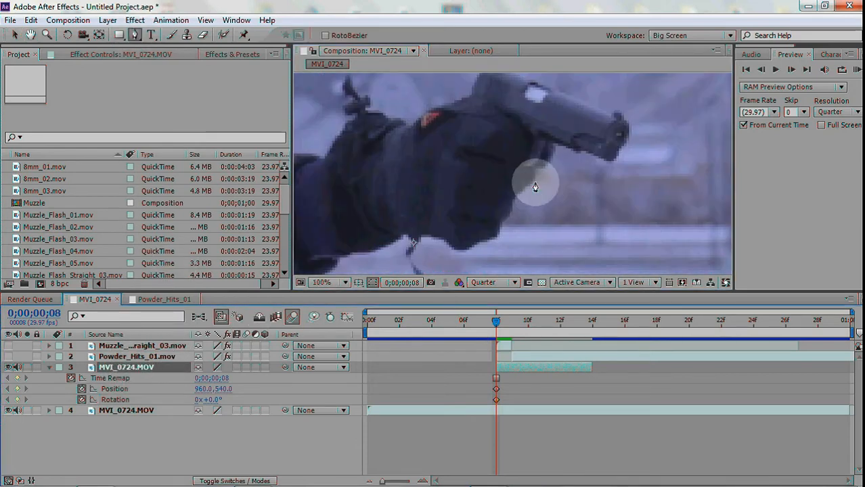
scroll(459, 177, "up", 2)
key("h")
left_click_drag(430, 248, 424, 164)
key("g")
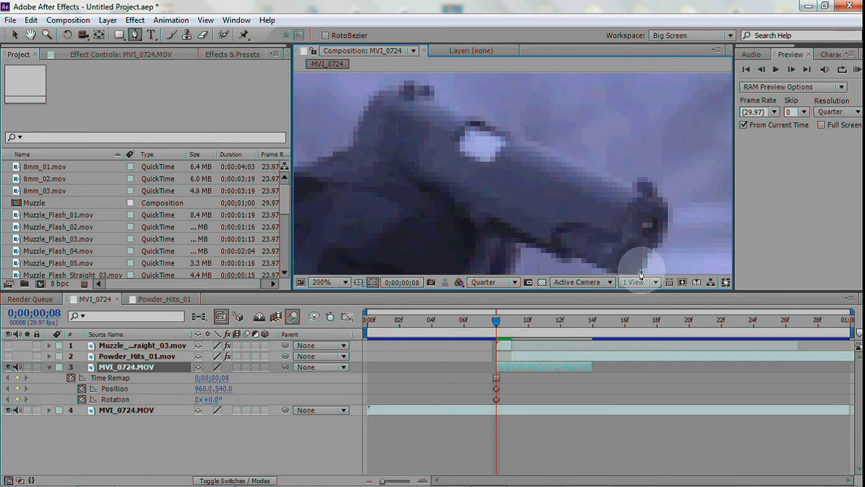
left_click(641, 270)
left_click(667, 238)
left_click(670, 210)
left_click(658, 196)
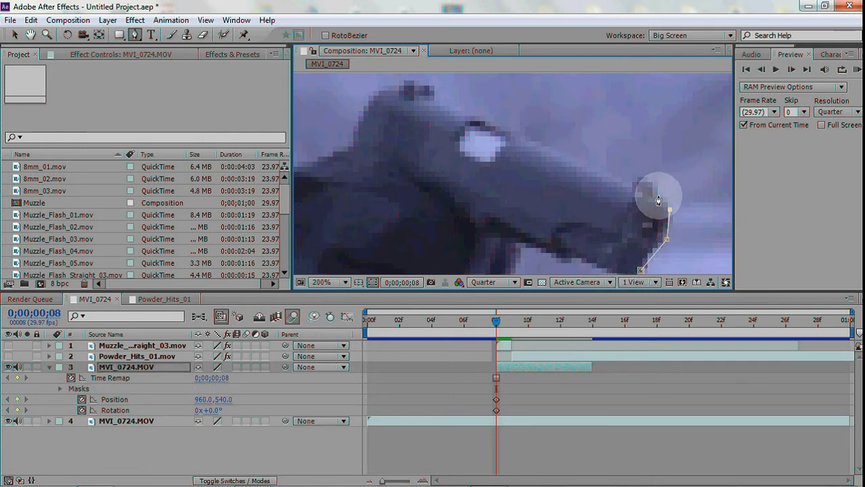
left_click(626, 180)
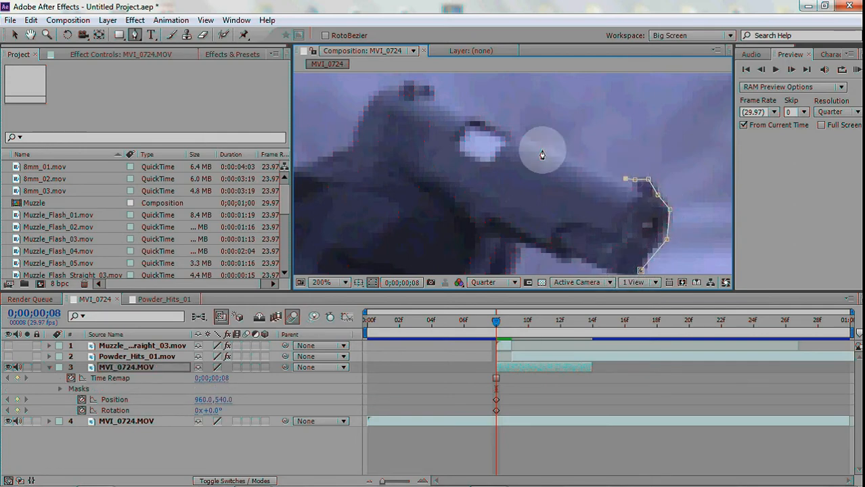
left_click(434, 87)
left_click(413, 81)
left_click(390, 86)
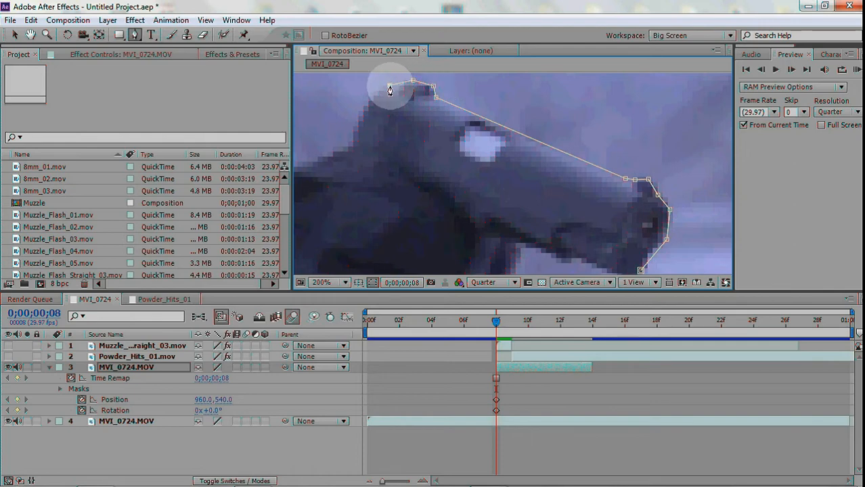
left_click(374, 99)
left_click(358, 126)
left_click(354, 144)
left_click(576, 258)
key("space")
left_click_drag(619, 262, 589, 230)
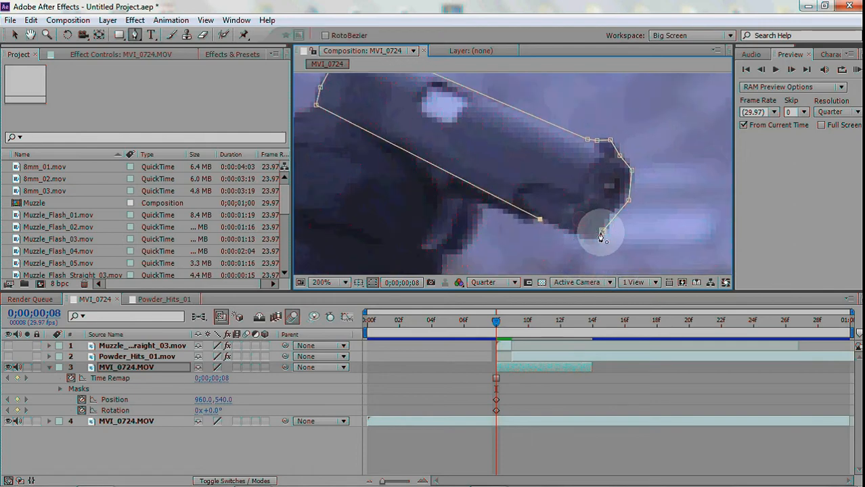
left_click(601, 234)
scroll(543, 179, "down", 4)
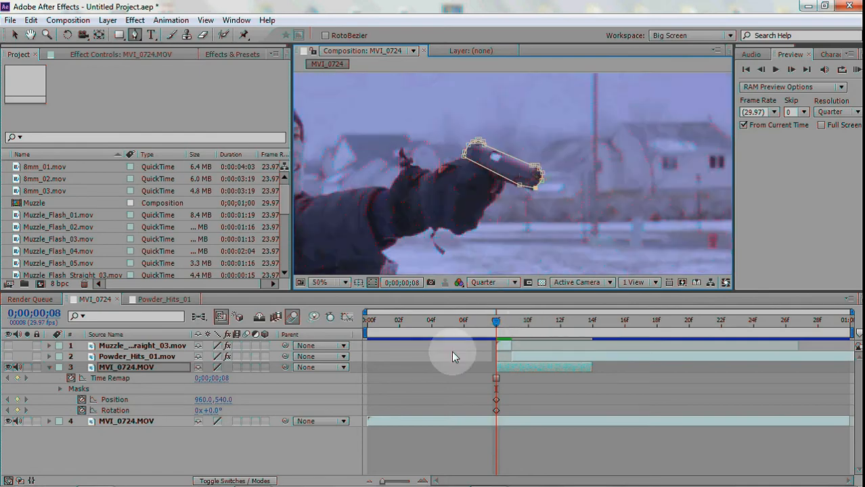
At 0;00;00;10, move the masked slide back over the pistol to Position 762.0, 488.0
left_click(15, 36)
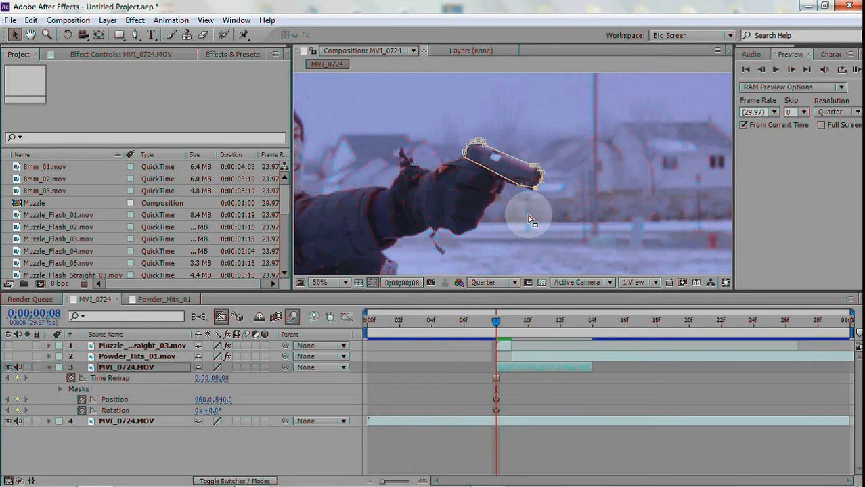
key("Page_Down")
key("Page_Down")
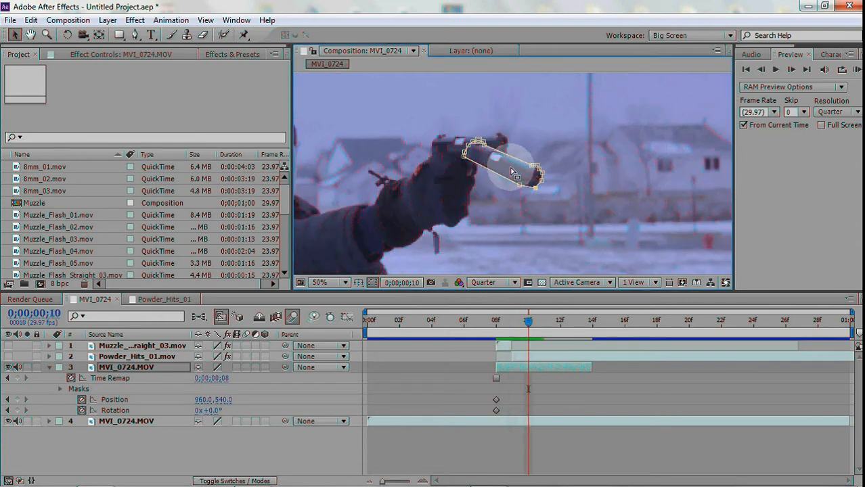
left_click_drag(460, 161, 438, 152)
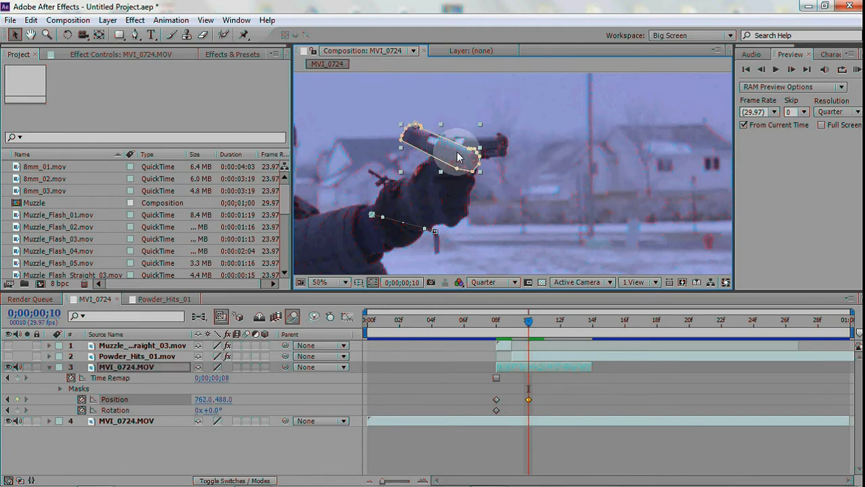
At 0;00;00;10, rotate the masked slide to -25.7° and realign it over the pistol at Position 866.0, 554.0
key("w")
left_click_drag(470, 163, 447, 146)
key("v")
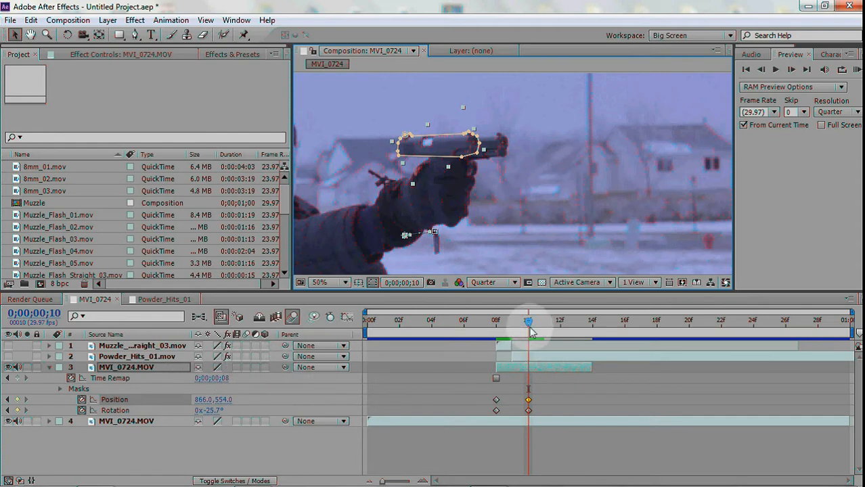
At 0;00;00;12, match the masked slide to the raised pistol with Position 902.0, 532.0 and Rotation -41.5°
left_click_drag(528, 325, 560, 323)
left_click_drag(459, 149, 416, 143)
key("w")
key("v")
key("w")
key("v")
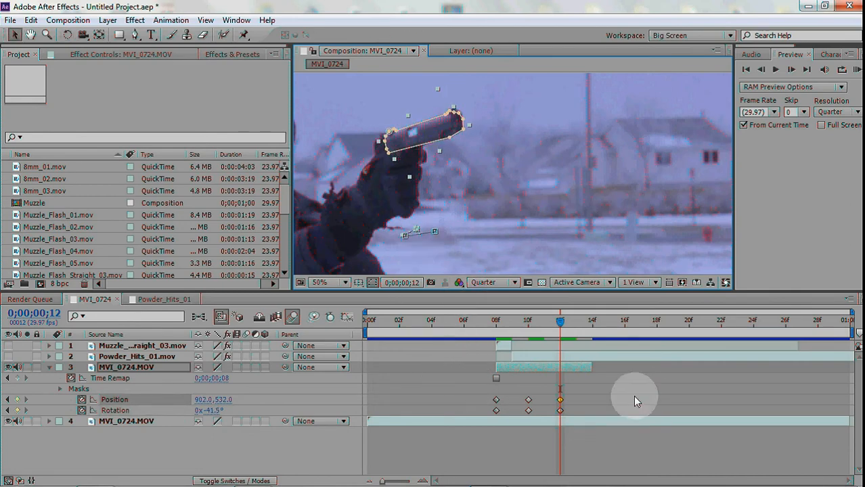
Trim the slide layer to end at 0;00;00;12, then enable motion blur for it and collapse its properties
key("alt+]")
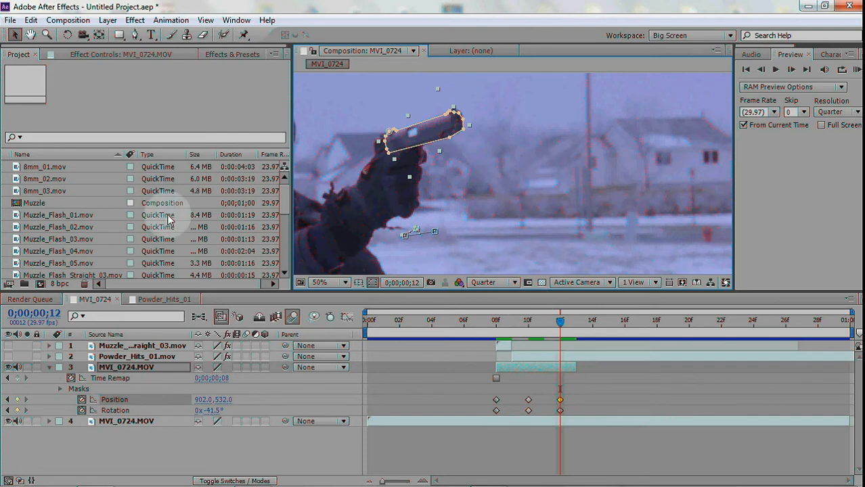
left_click(293, 317)
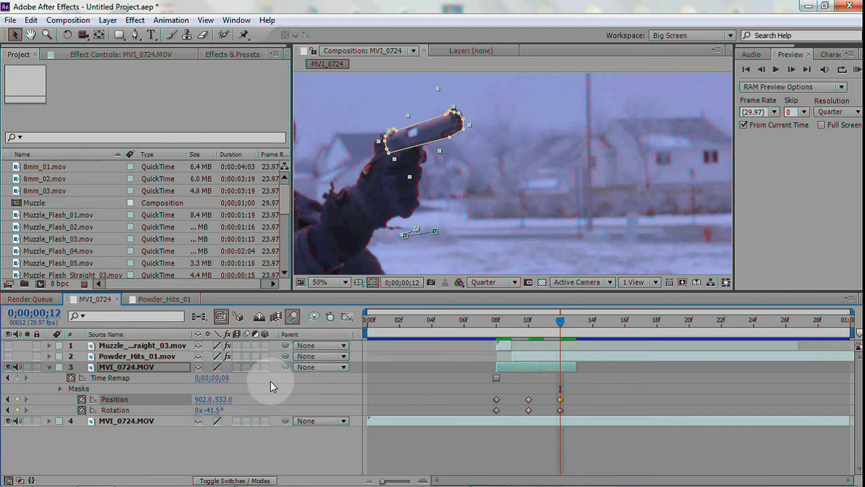
left_click(247, 368)
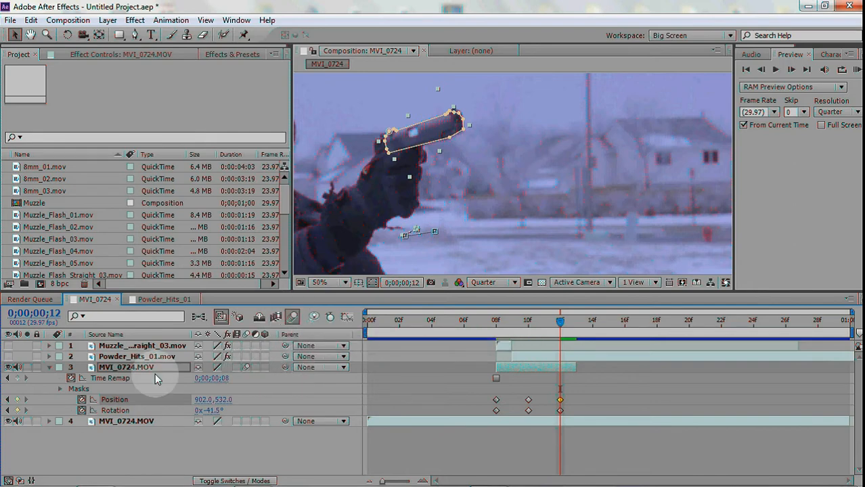
left_click(49, 367)
left_click(506, 338)
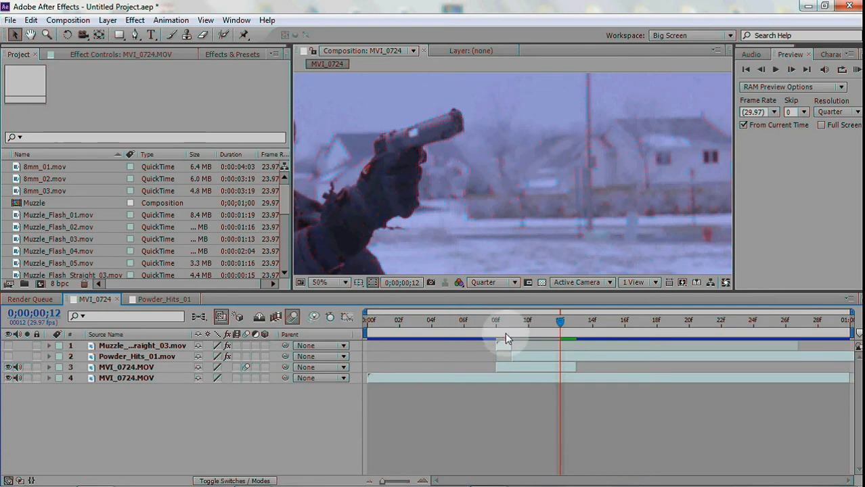
left_click_drag(561, 323, 561, 353)
Apply the Brightness & Contrast color correction effect to the masked slide layer and collapse its settings
left_click(121, 54)
right_click(103, 94)
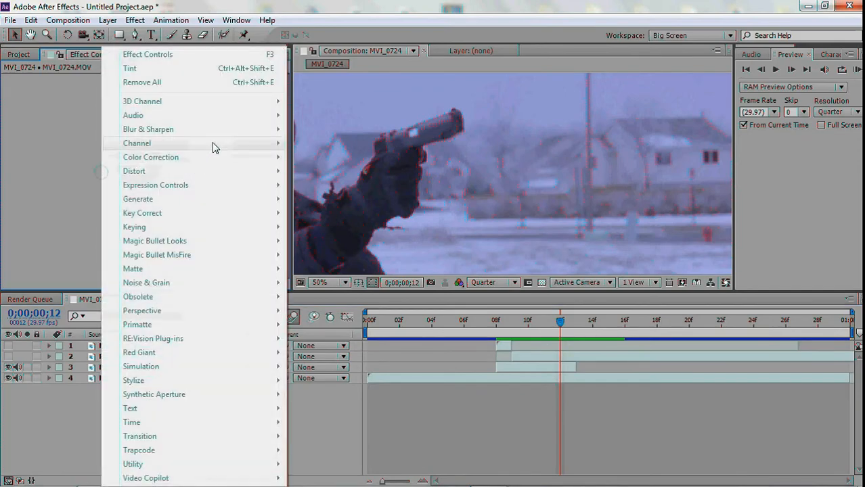
left_click(493, 371)
right_click(123, 102)
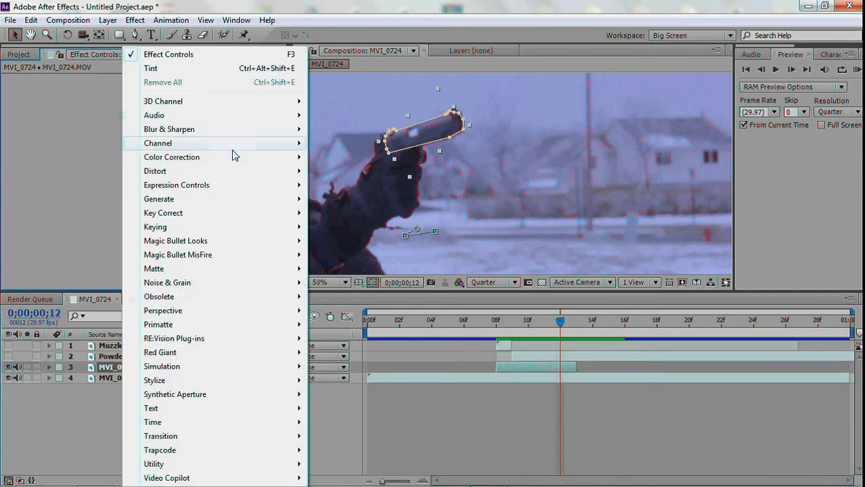
mouse_move(252, 157)
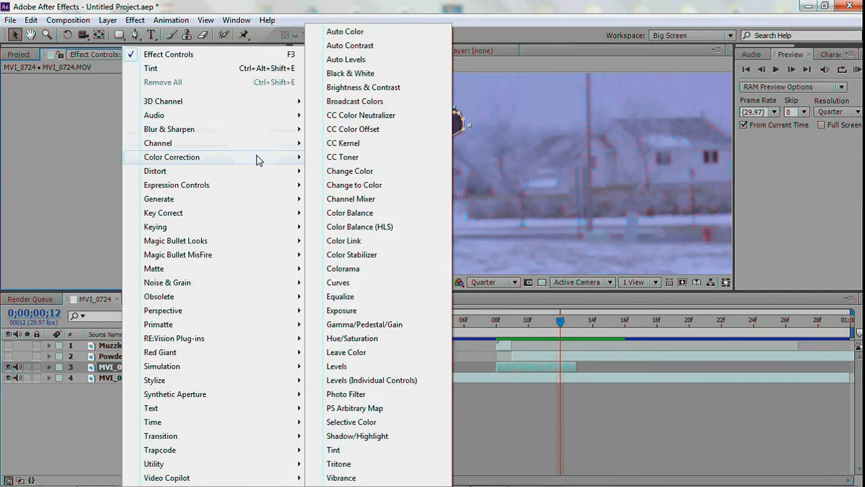
left_click(379, 90)
left_click_drag(162, 91, 153, 145)
left_click(7, 79)
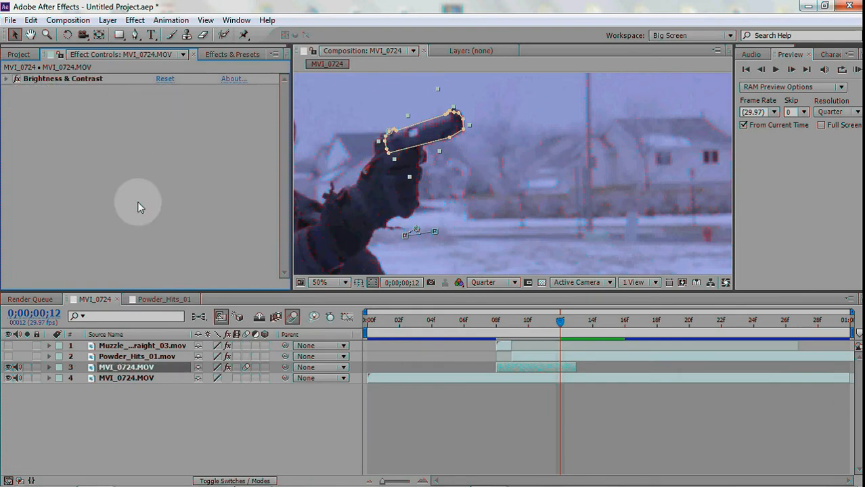
Return to 0;00;00;08 and make the muzzle flash and Powder_Hits_01.mov layers visible again
left_click(173, 422)
left_click_drag(560, 321, 496, 342)
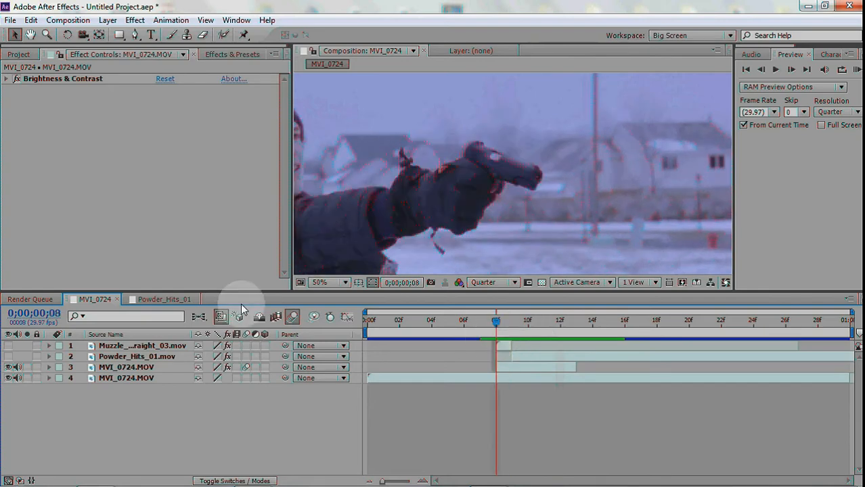
left_click(8, 345)
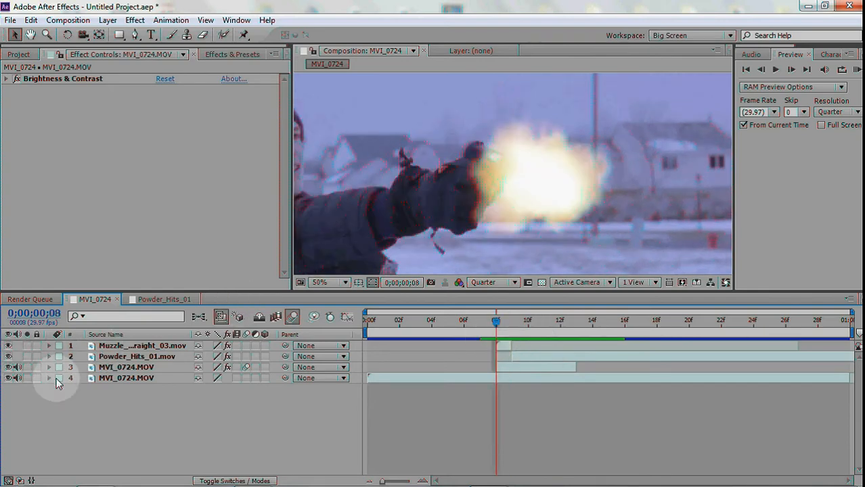
left_click_drag(496, 322, 496, 355)
Add 8mm_01.mov to the composition below the Powder_Hits_01.mov layer, starting at 0;00;00;08
left_click(18, 55)
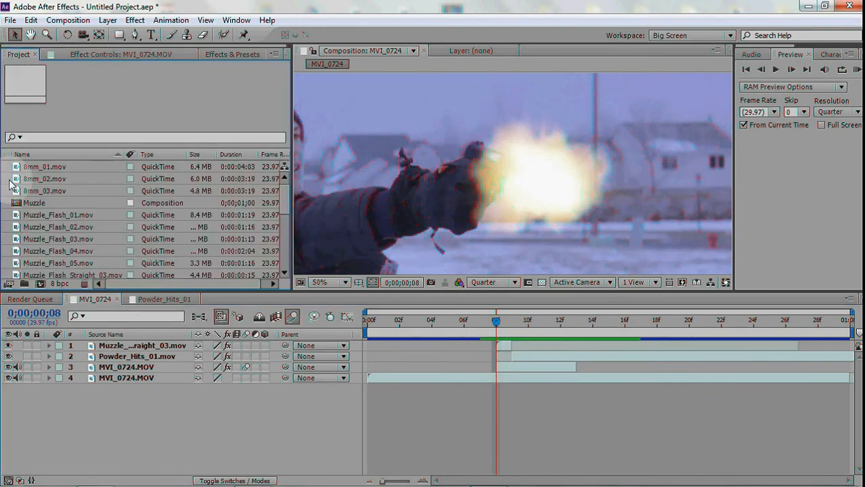
left_click(45, 168)
left_click(17, 99)
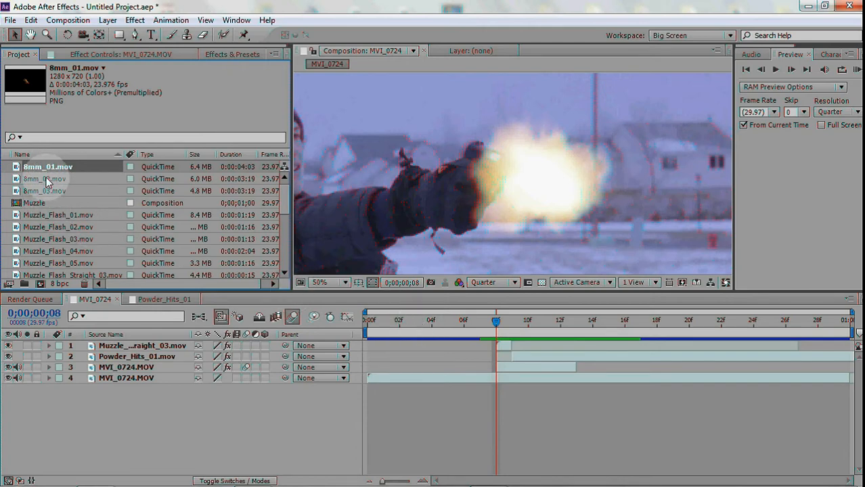
left_click_drag(47, 173, 497, 362)
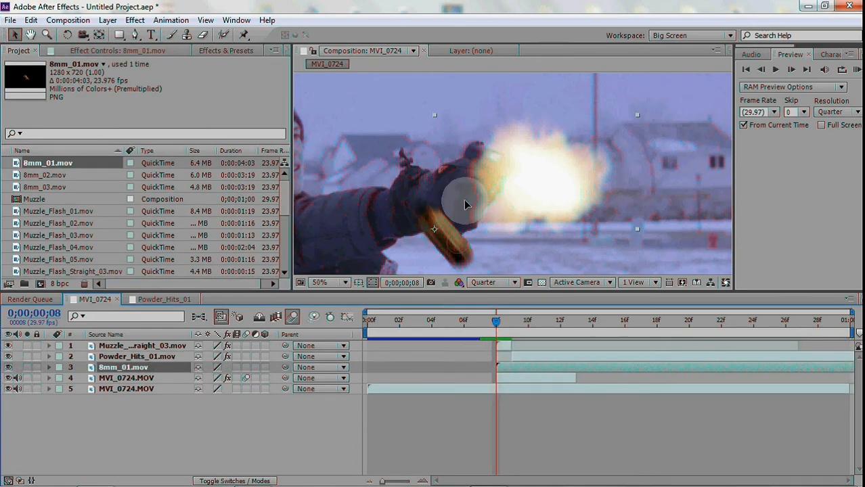
Scale down and rotate the 8mm shell clip, and place it over the pistol's ejection port at Position 1158.0, 310.0
left_click_drag(465, 204, 495, 138)
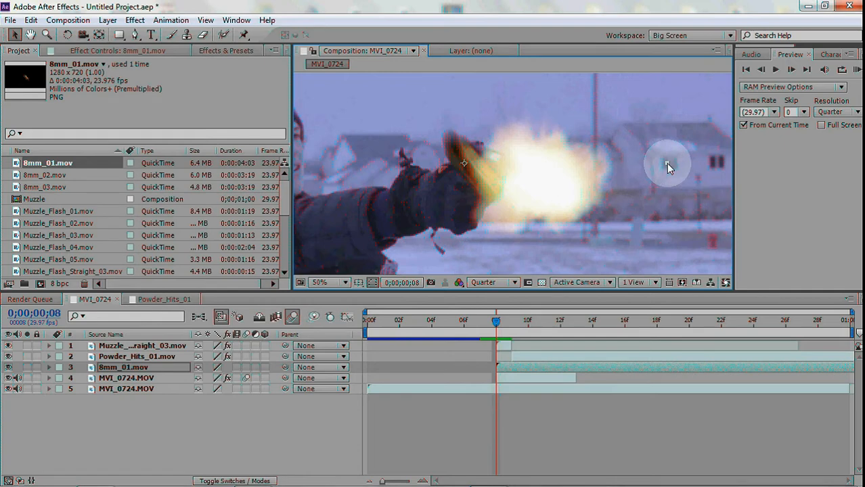
left_click(528, 181)
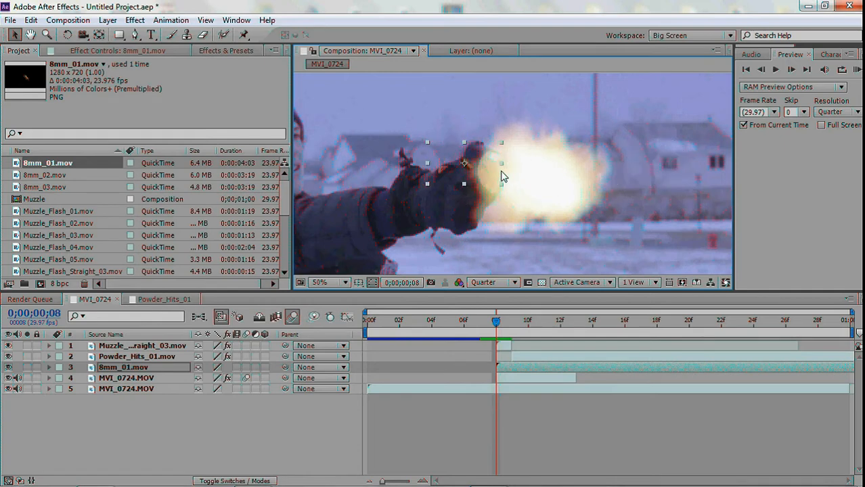
key("w")
left_click_drag(483, 181, 379, 143)
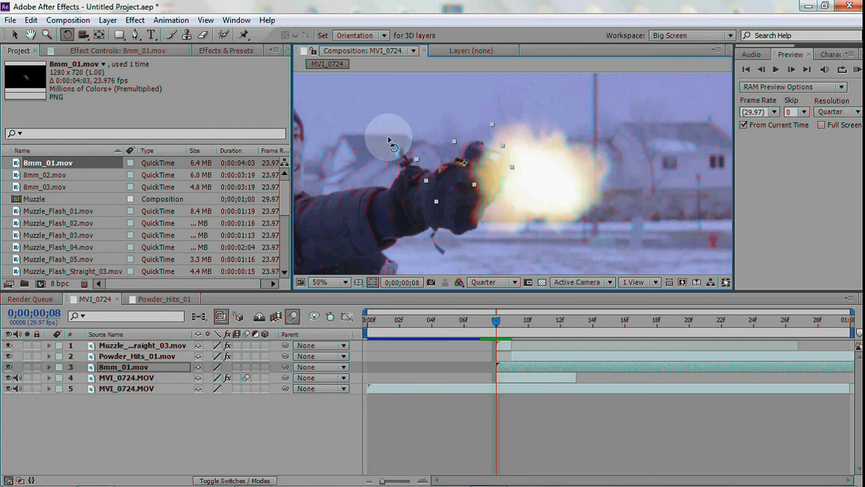
key("v")
left_click_drag(450, 178, 530, 197)
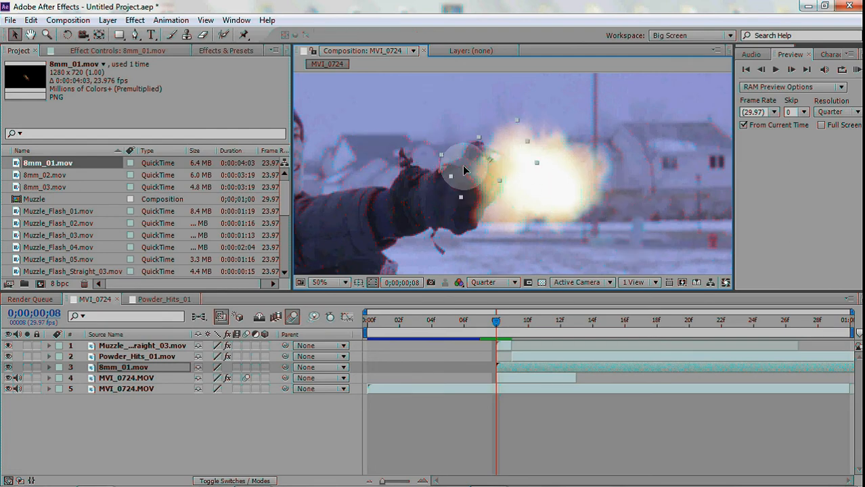
left_click_drag(472, 165, 469, 165)
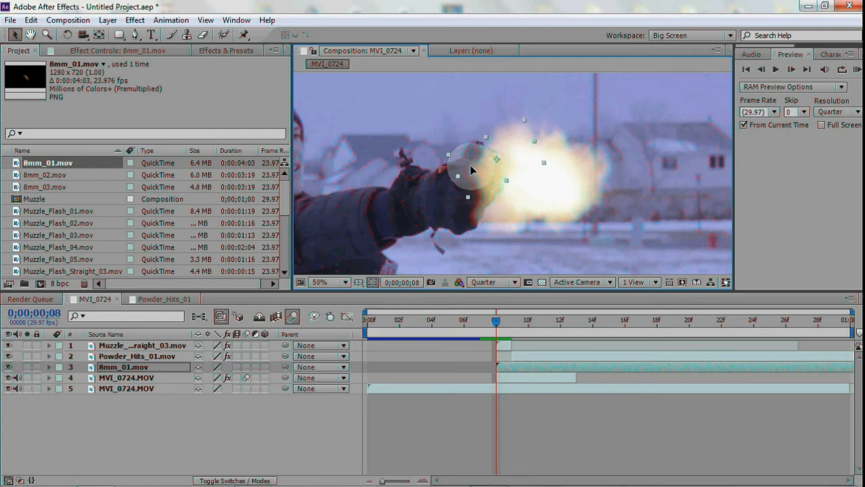
left_click_drag(541, 163, 509, 169)
left_click(8, 345)
left_click(8, 356)
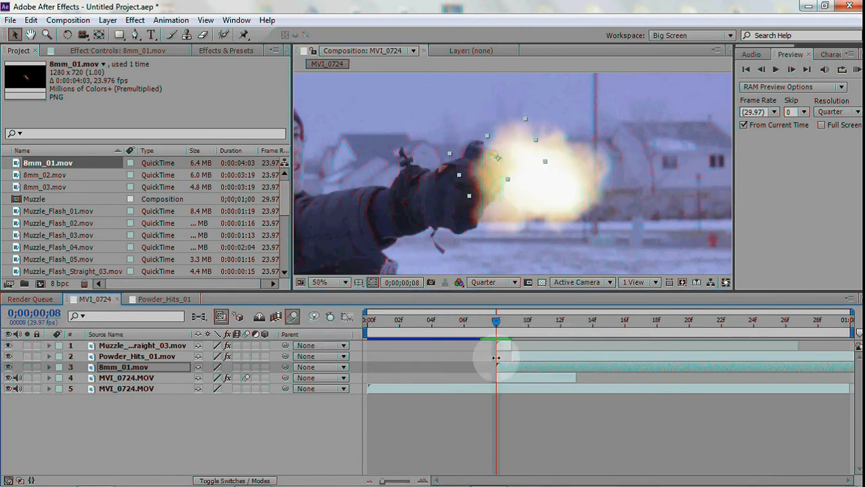
Make the 8mm_01.mov layer 3D and add a Position keyframe at 0;00;00;08
key("p")
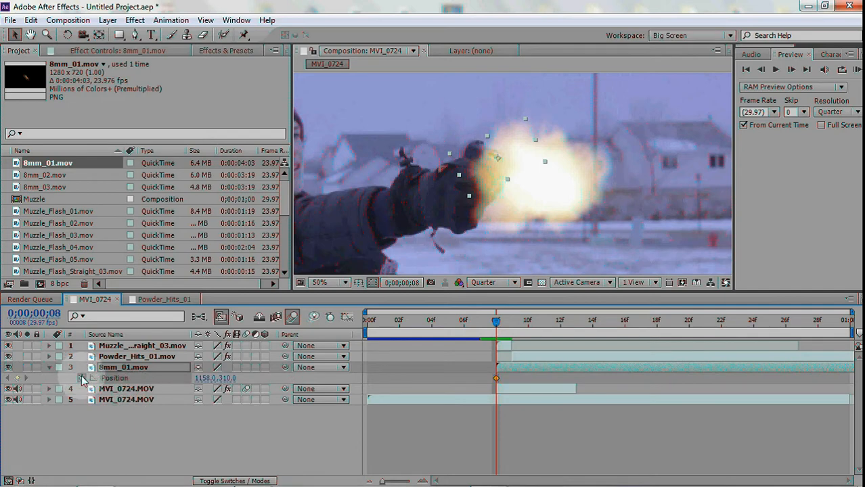
key("p")
key("p")
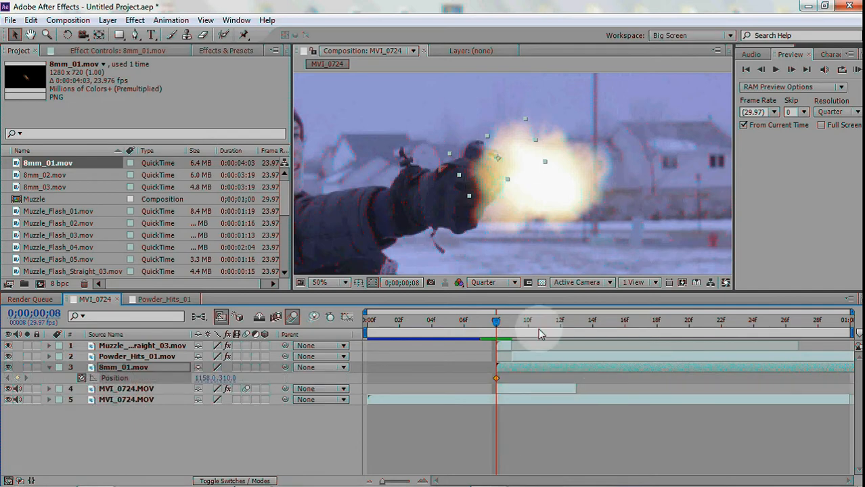
left_click(81, 378)
left_click(51, 367)
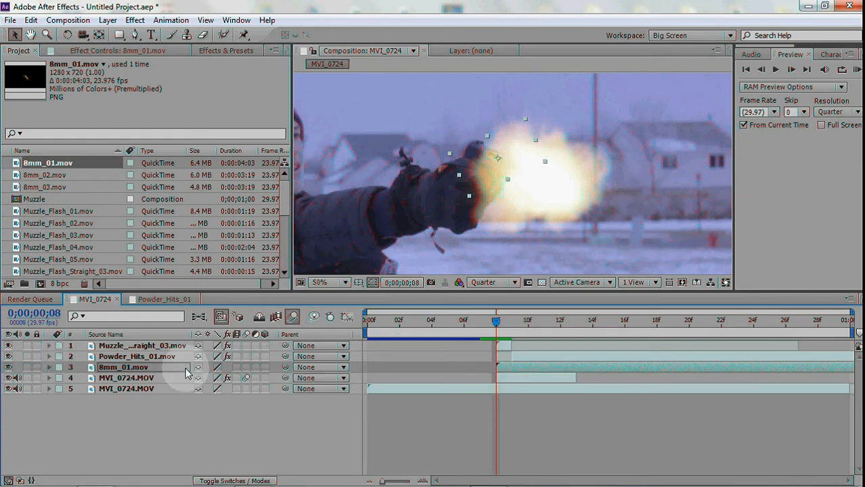
left_click(265, 367)
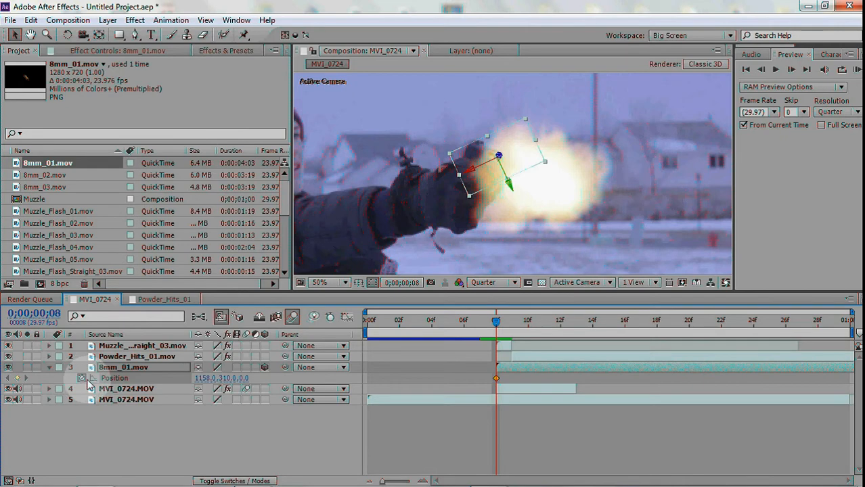
At 0;00;00;14, move the 8mm shell layer down and toward the camera to Position 734.2, 718.9, -1855.6
scroll(508, 166, "down", 1)
scroll(509, 163, "up", 1)
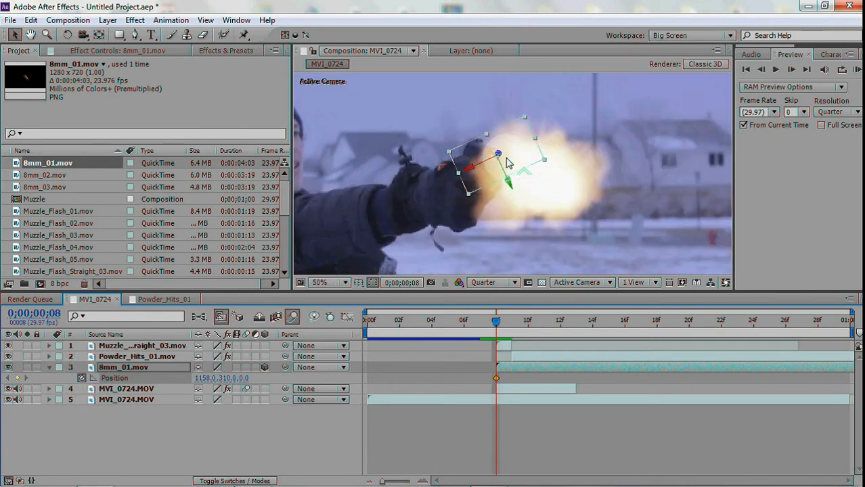
scroll(493, 159, "down", 1)
scroll(506, 169, "down", 1)
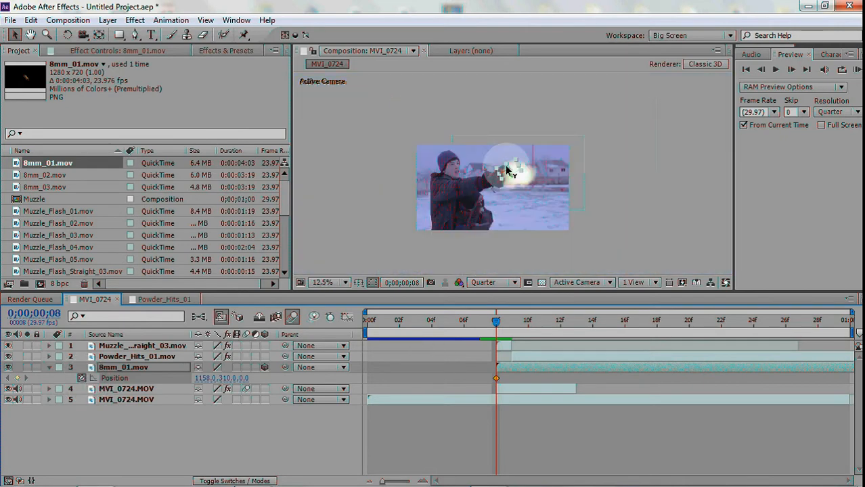
scroll(504, 180, "up", 1)
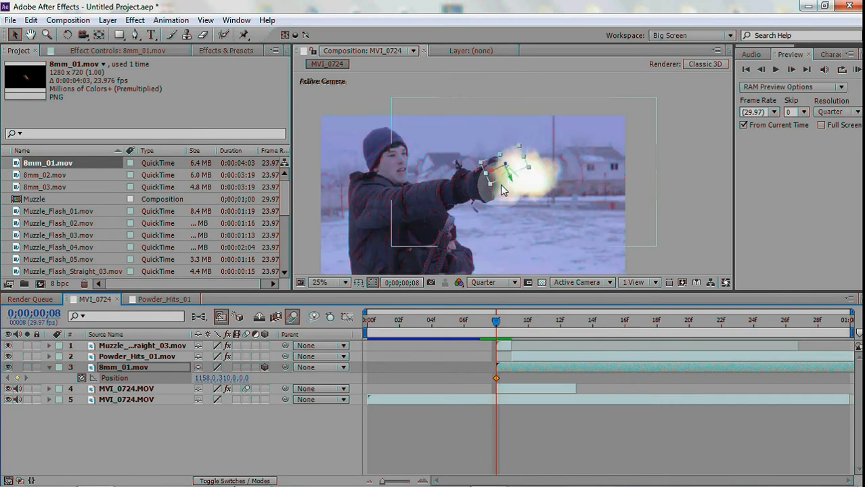
scroll(501, 190, "up", 1)
key("space")
left_click_drag(380, 236, 482, 199)
scroll(469, 196, "down", 1)
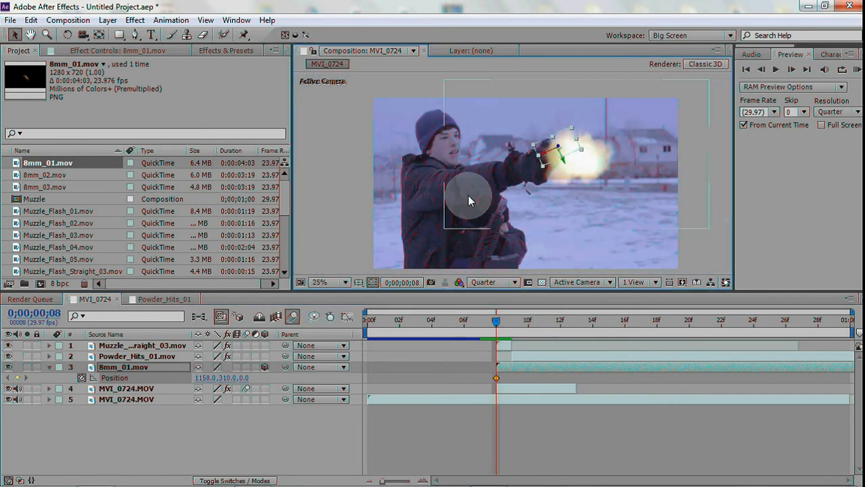
key("space")
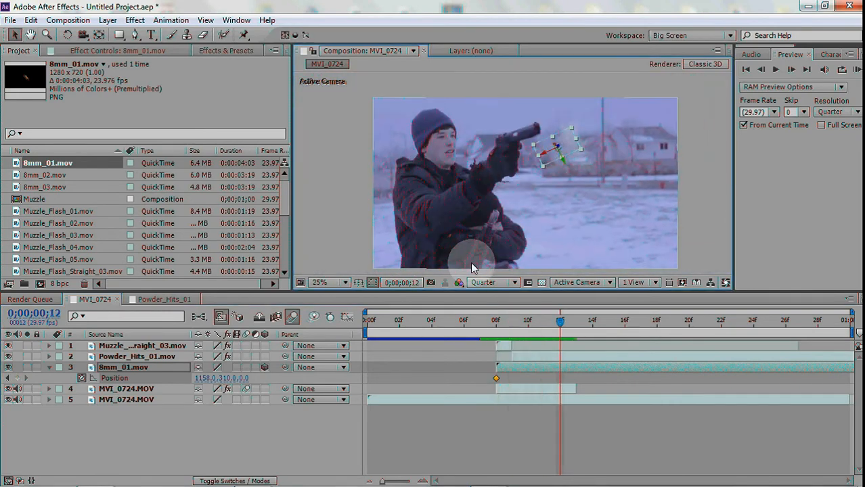
left_click_drag(503, 233, 409, 275)
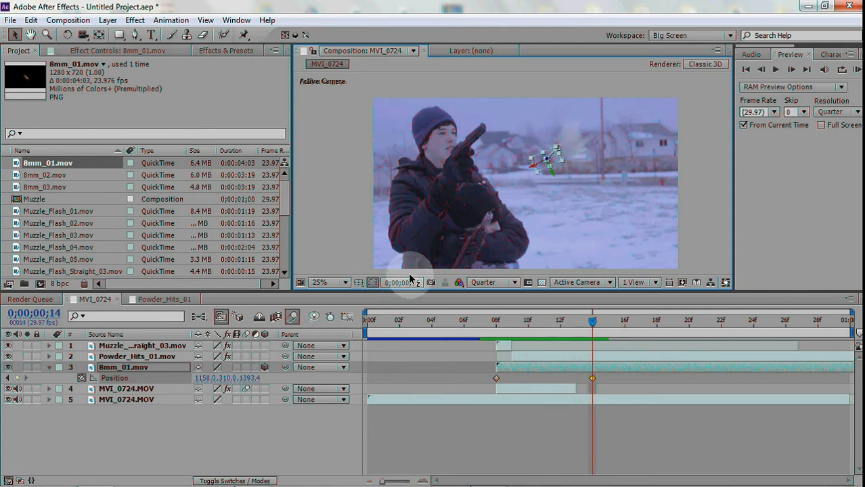
left_click_drag(718, 161, 858, 41)
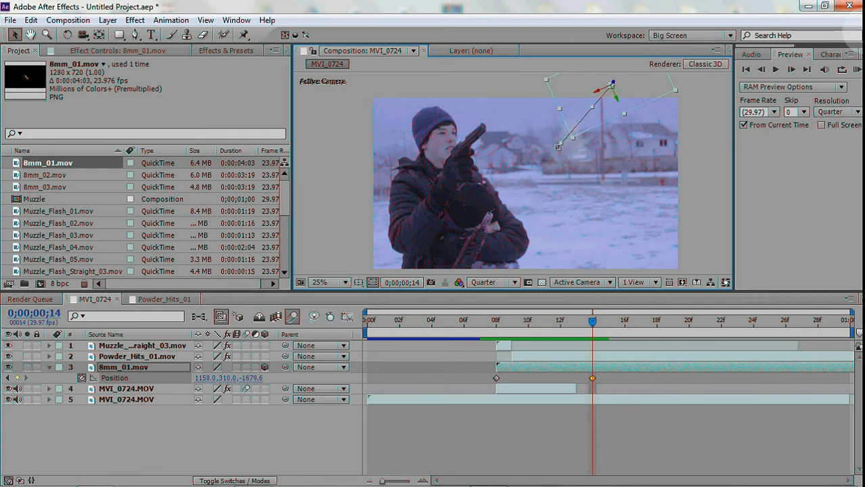
left_click_drag(614, 91, 486, 225)
Bend the shell's motion path into an arc, then deselect the layer and return to 0;00;00;08
key("comma")
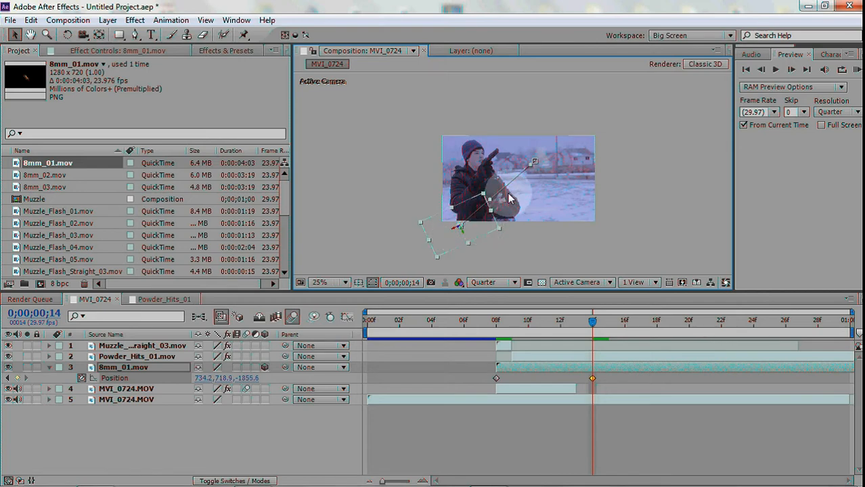
key("period")
left_click_drag(470, 232, 498, 152)
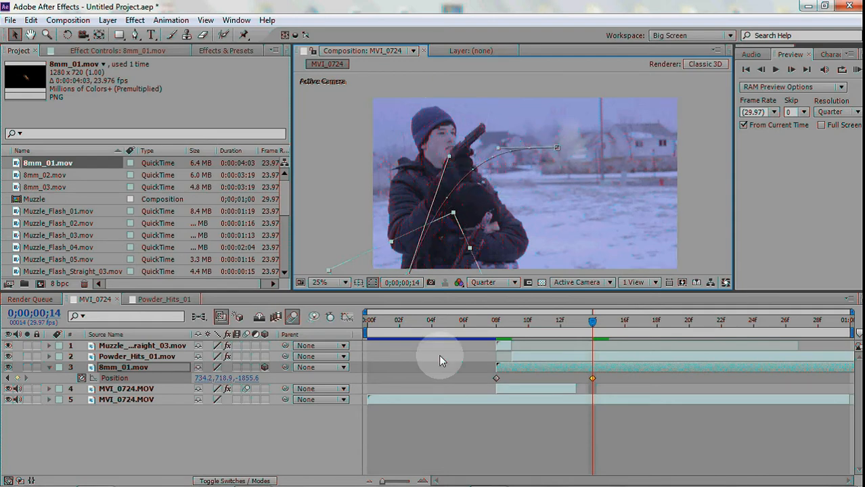
left_click(469, 448)
left_click(495, 327)
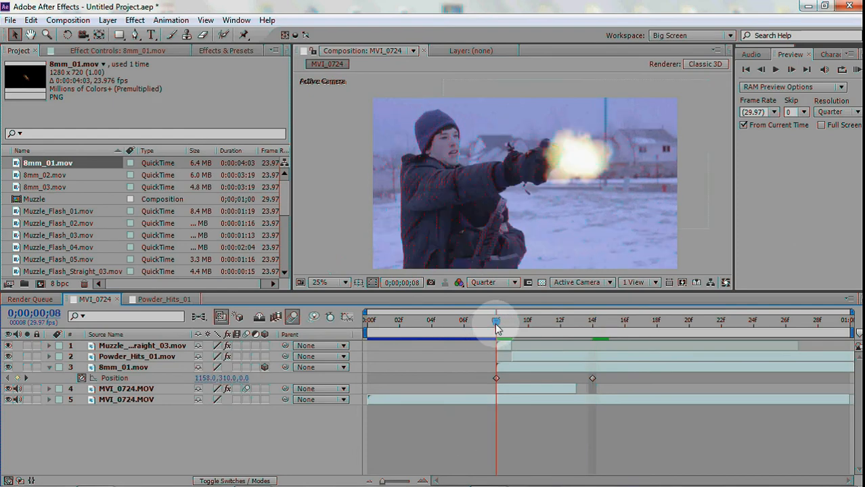
Enable motion blur on the 8mm_01.mov layer and collapse its properties
mouse_move(498, 327)
left_mouse_down()
mouse_move(604, 330)
mouse_move(498, 330)
left_mouse_up()
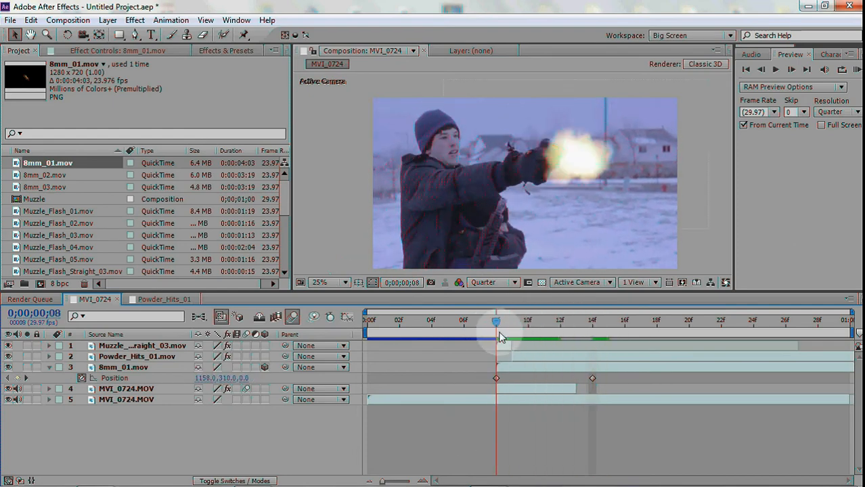
left_click(245, 368)
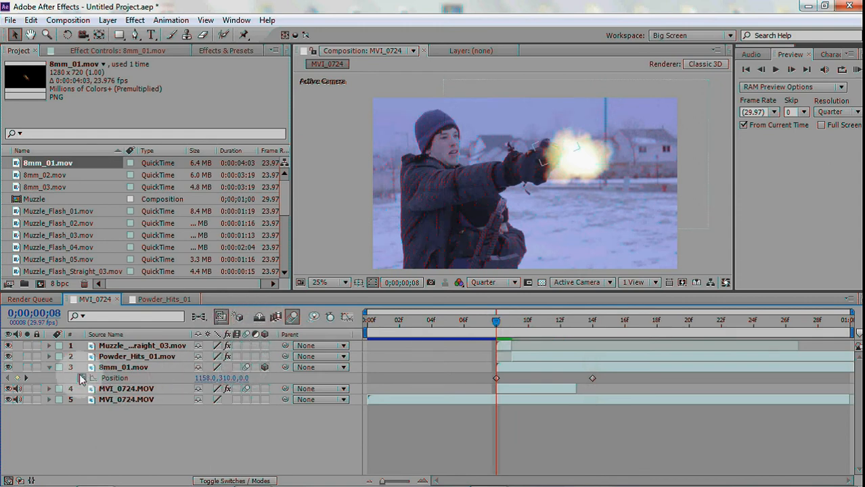
left_click(49, 368)
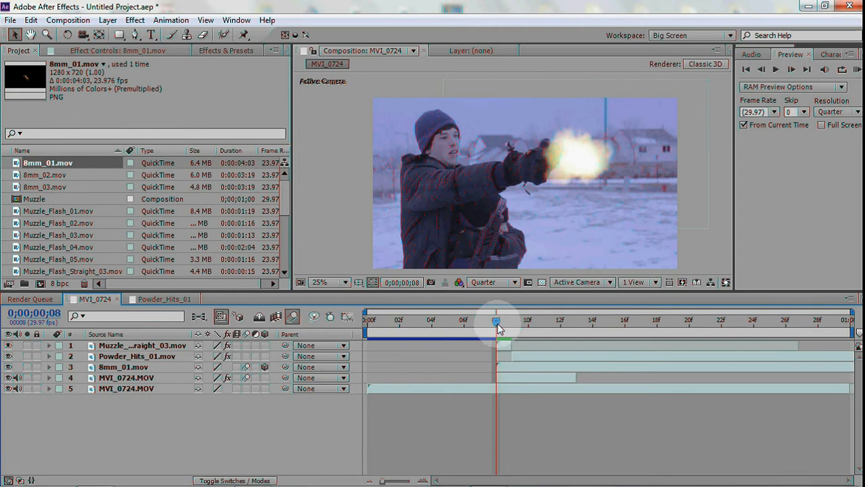
Trim the end of the 8mm_01.mov layer at 0;00;00;14, then deselect it and return to 0;00;00;08
left_click_drag(508, 329, 600, 342)
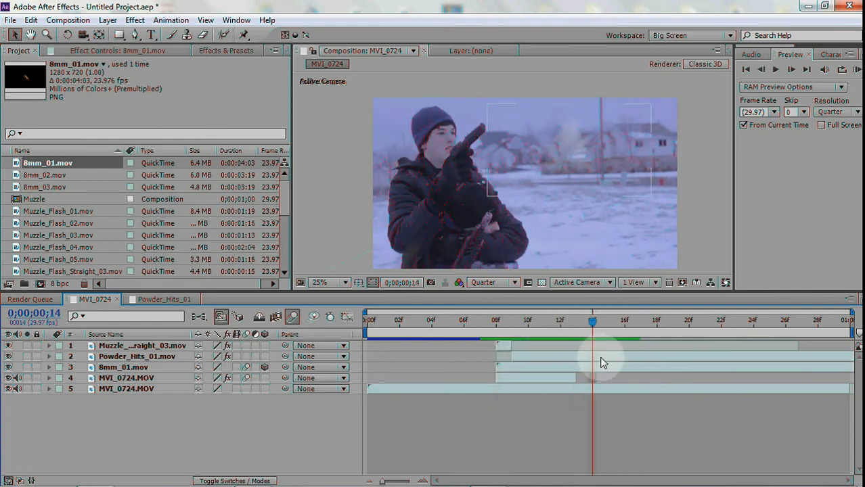
left_click(601, 369)
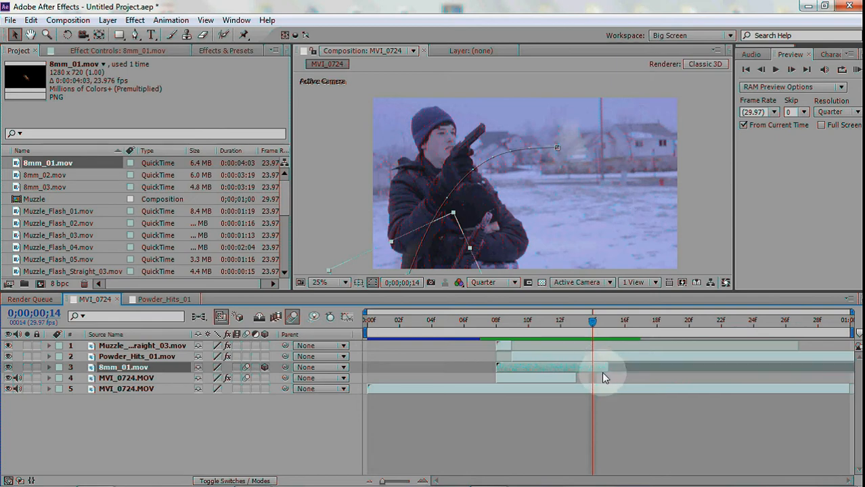
left_click(617, 396)
left_click_drag(593, 331, 498, 347)
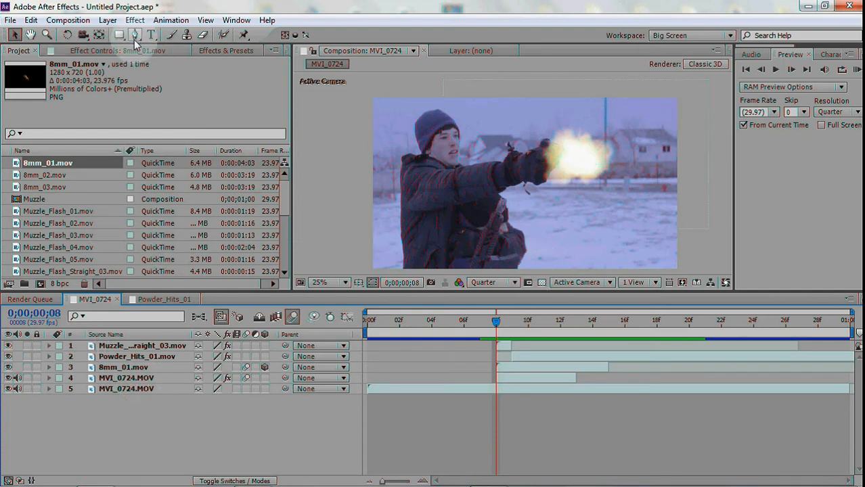
Create a new adjustment layer above all layers and show its effect controls
left_click(111, 20)
mouse_move(155, 27)
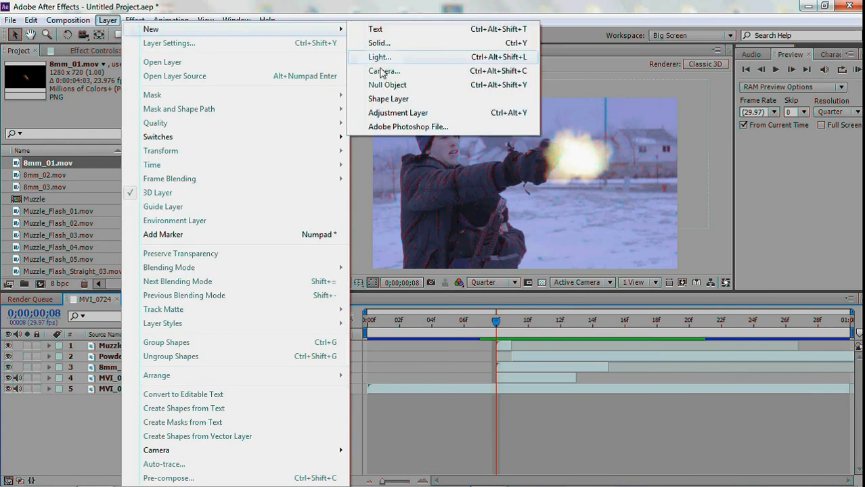
left_click(399, 112)
left_click(129, 51)
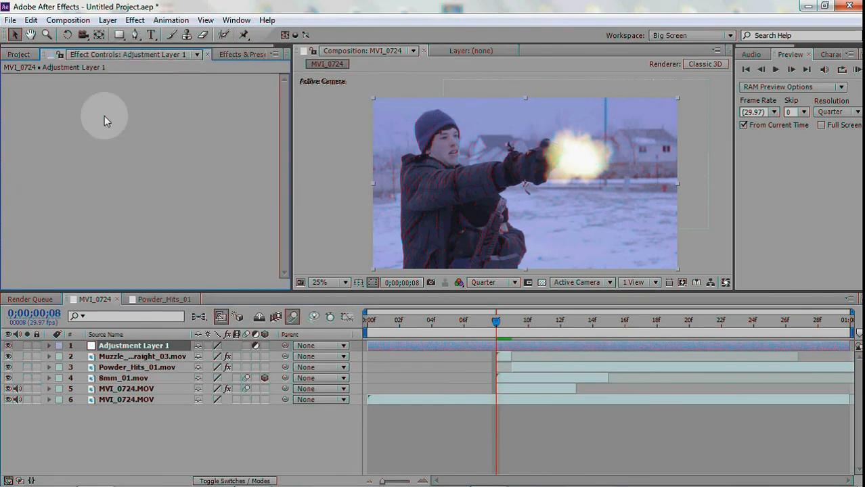
Apply Brightness & Contrast to Adjustment Layer 1, raise Brightness to lighten the frame, and collapse the effect
right_click(106, 120)
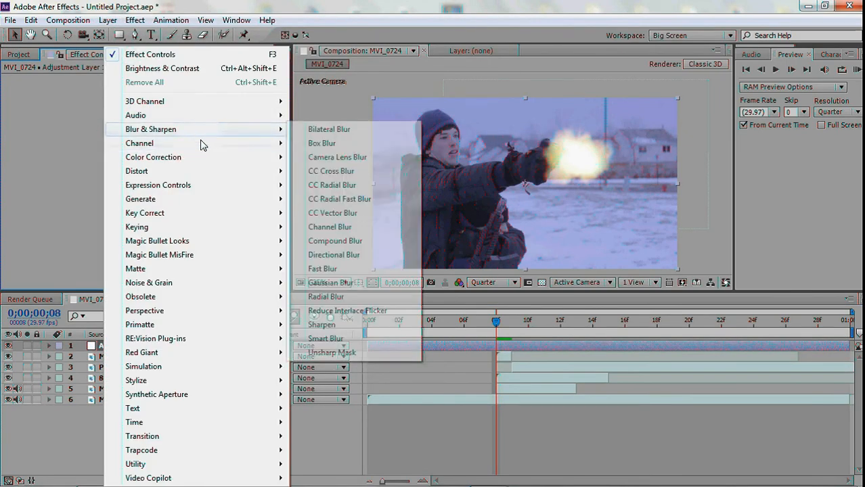
mouse_move(203, 159)
left_click(352, 92)
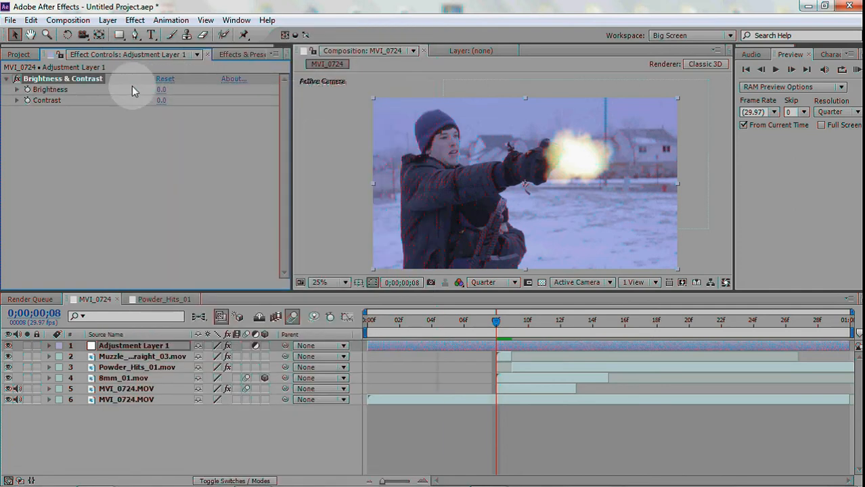
left_click_drag(162, 92, 193, 92)
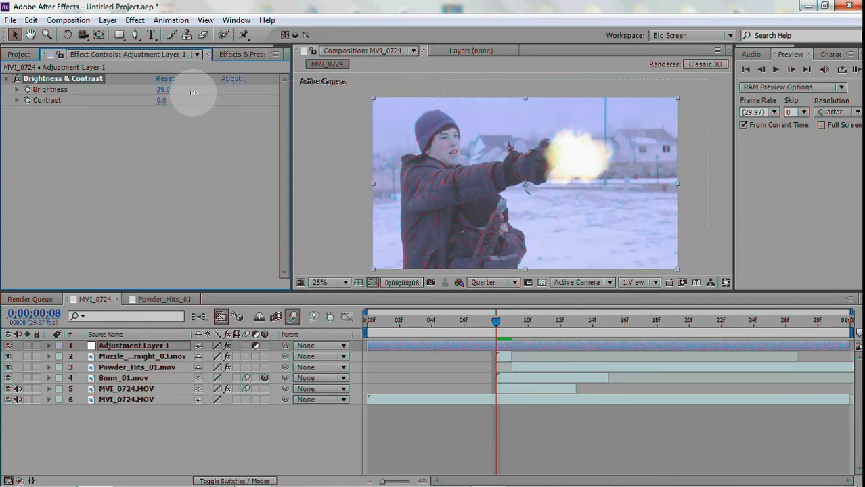
left_click(8, 80)
left_click(22, 54)
left_click(91, 55)
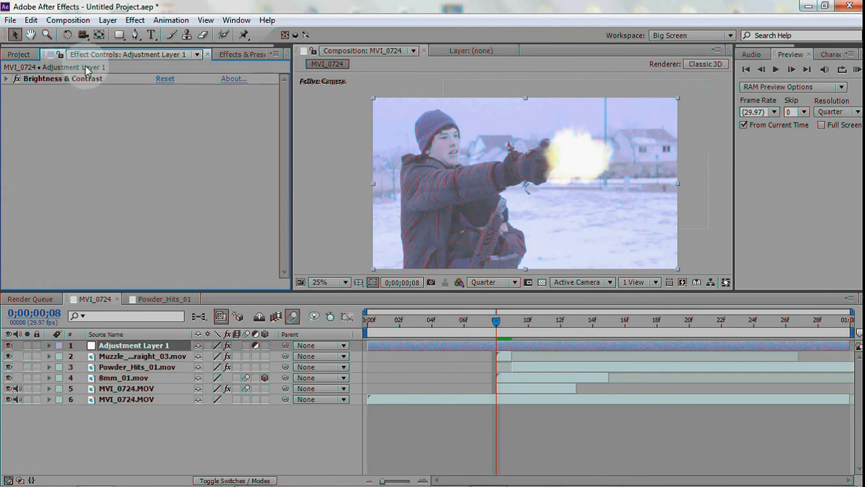
Draw a closed Pen mask on Adjustment Layer 1 over the forehead, nose and cheek of the shooter's face
left_click(135, 34)
scroll(442, 184, "up", 4)
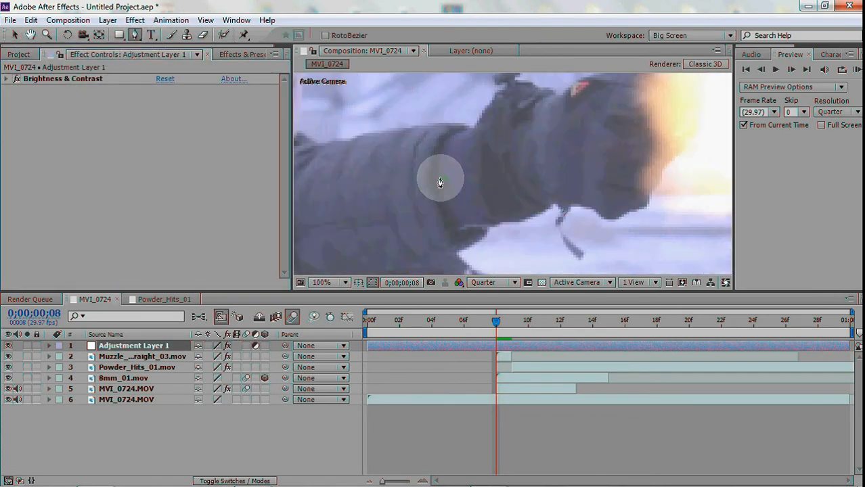
scroll(440, 183, "down", 2)
scroll(469, 212, "up", 2)
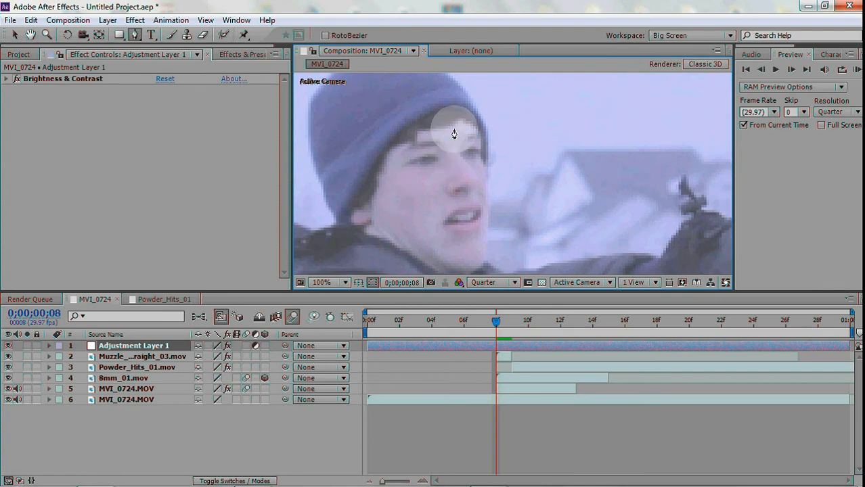
left_click(409, 137)
left_click(435, 121)
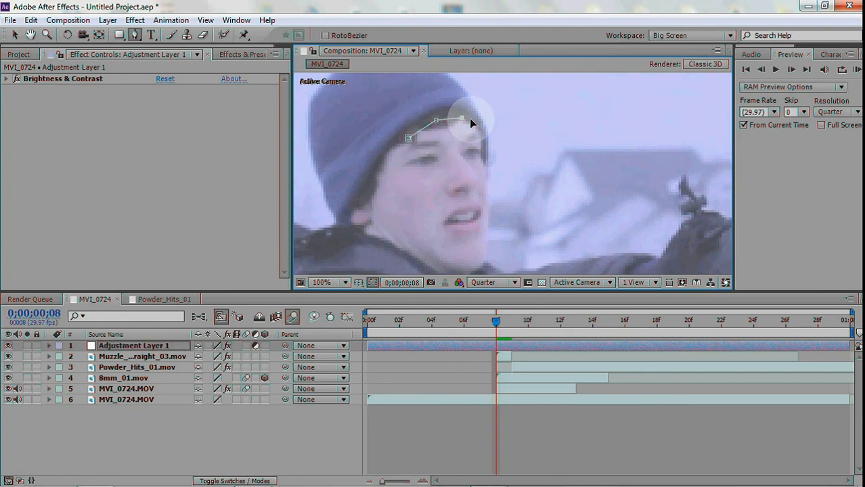
left_click_drag(482, 164, 444, 220)
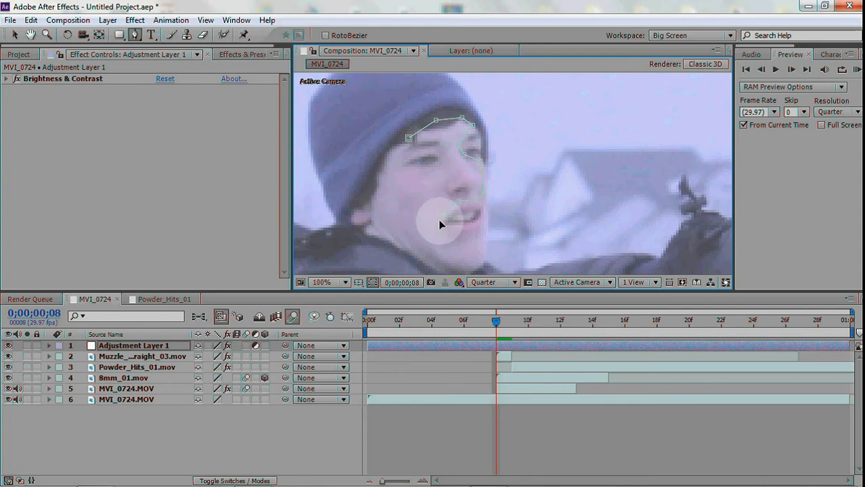
left_click_drag(440, 173, 402, 155)
left_click(408, 142)
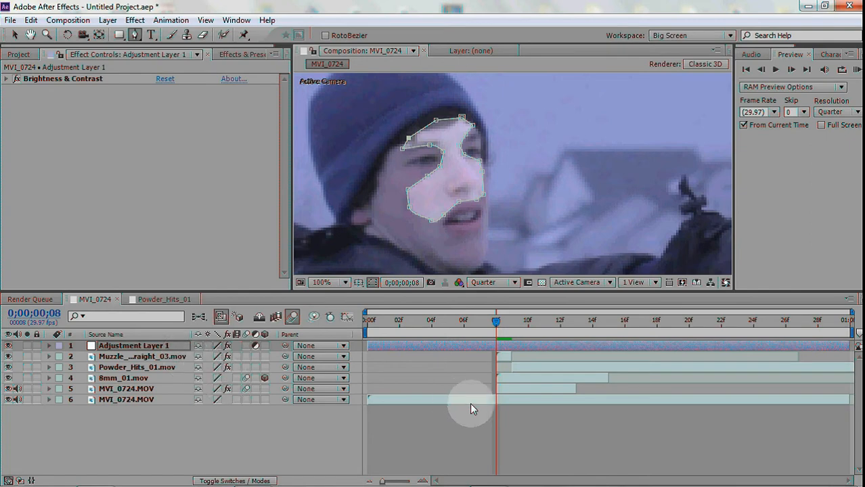
Draw a second closed mask over the front of the gun hand and a third around the muzzle flash
key("h")
left_click_drag(554, 198, 476, 235)
scroll(460, 223, "down", 2)
key("g")
left_click(489, 138)
left_click(520, 162)
left_click(507, 192)
left_click(498, 207)
left_click(472, 195)
left_click(470, 161)
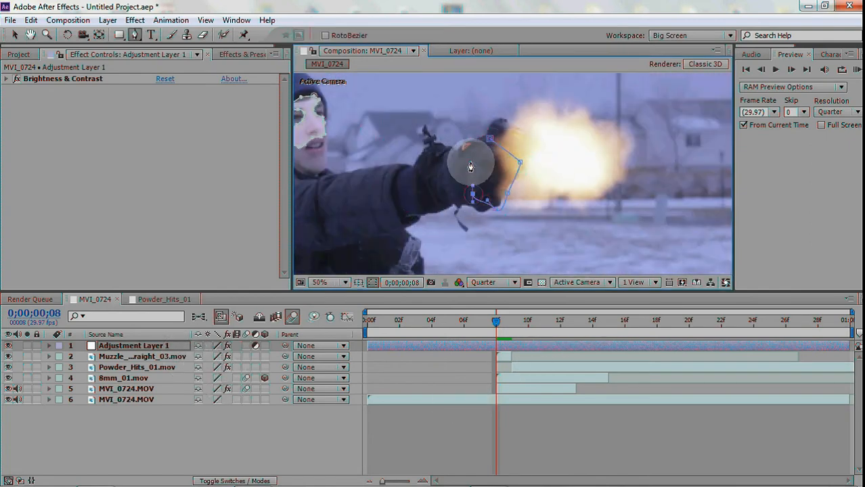
mouse_move(567, 101)
left_mouse_down()
mouse_move(631, 119)
mouse_move(666, 160)
mouse_move(650, 201)
mouse_move(557, 220)
mouse_move(534, 188)
mouse_move(553, 122)
left_mouse_up()
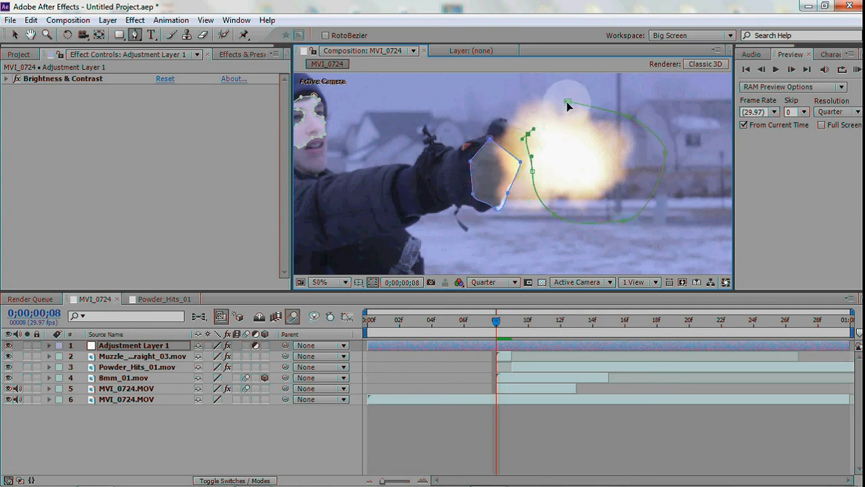
left_click(567, 102)
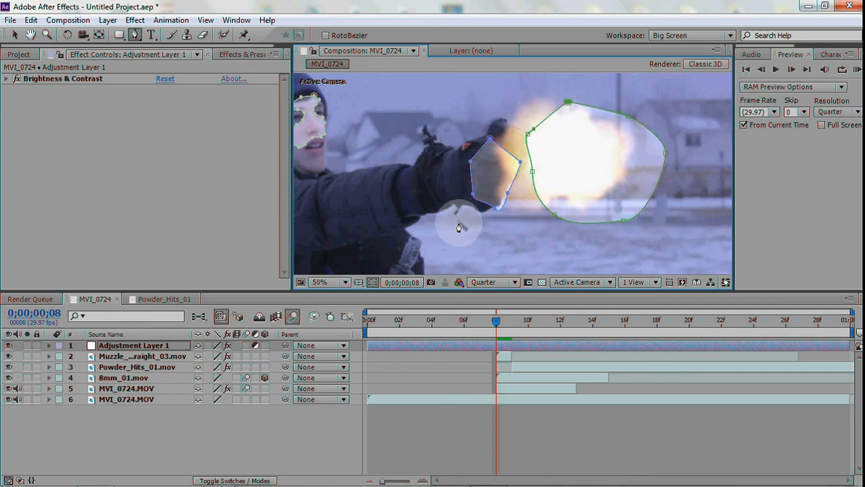
Draw a fourth closed mask on the adjustment layer over the lower arm beside the slung rifle
scroll(460, 223, "up", 2)
left_click(488, 157)
left_click(505, 195)
left_click(478, 253)
left_click(440, 240)
left_click(418, 220)
left_click(403, 162)
left_click(460, 136)
left_click(487, 157)
scroll(446, 148, "down", 4)
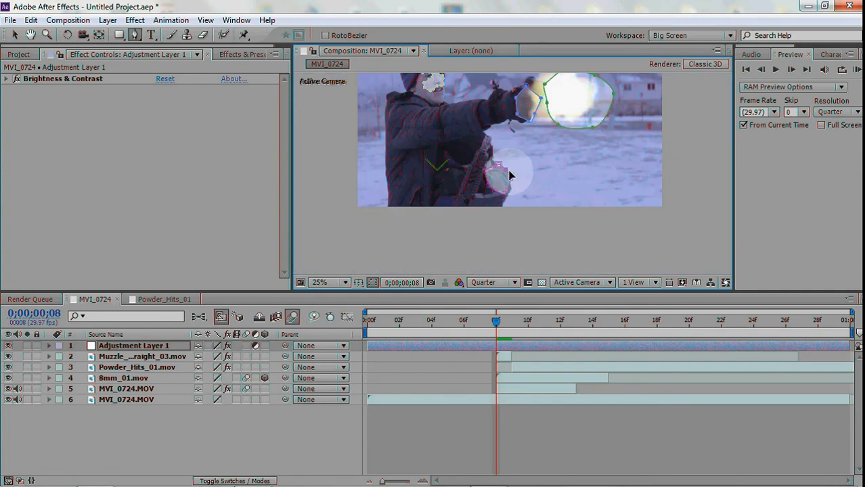
scroll(530, 169, "down", 1)
scroll(527, 178, "up", 1)
key("space")
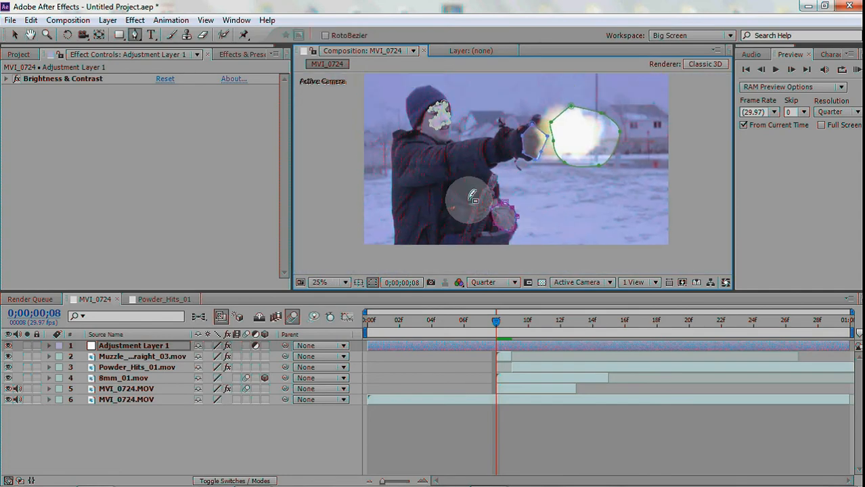
Feather Masks 1 and 4 by 46 pixels, Mask 2 by 50 and Mask 3 by 64, checking with mask outlines hidden, then collapse the layer
key("f")
left_click(14, 34)
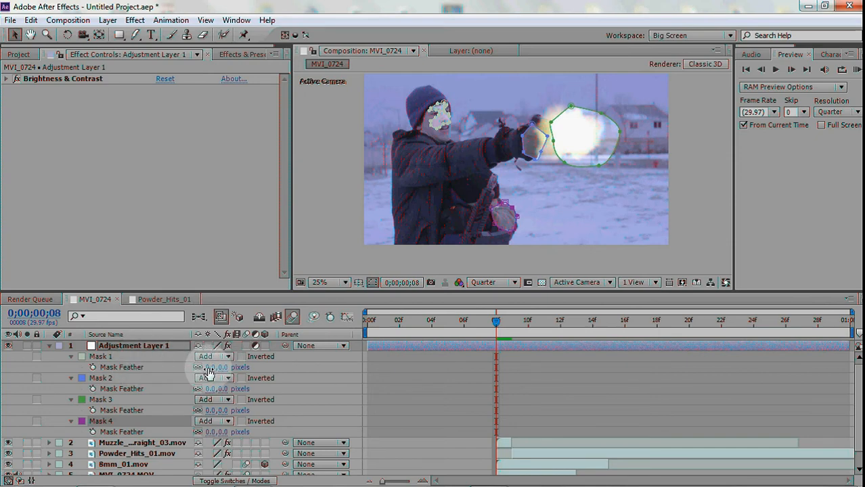
left_click(374, 283)
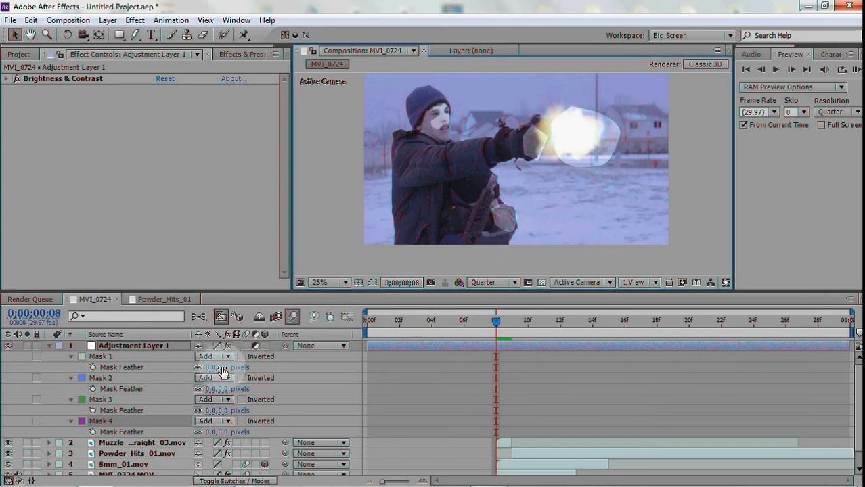
mouse_move(222, 367)
left_mouse_down()
mouse_move(274, 371)
mouse_move(258, 370)
left_mouse_up()
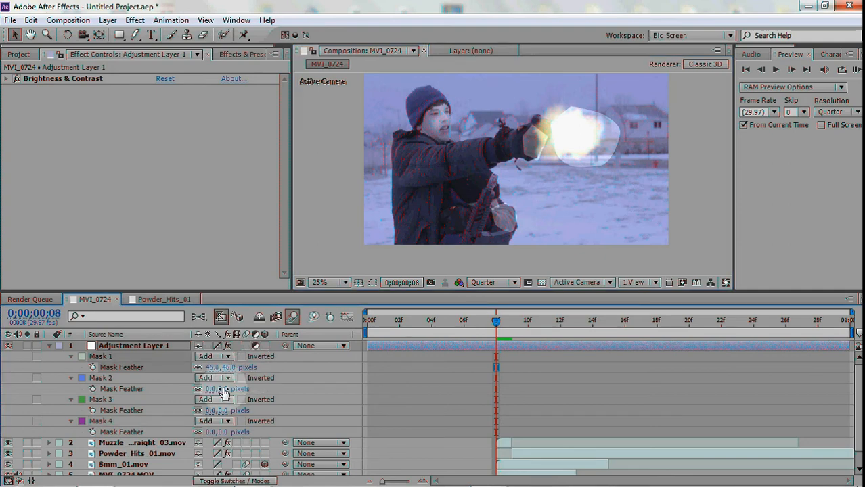
left_click_drag(224, 389, 239, 390)
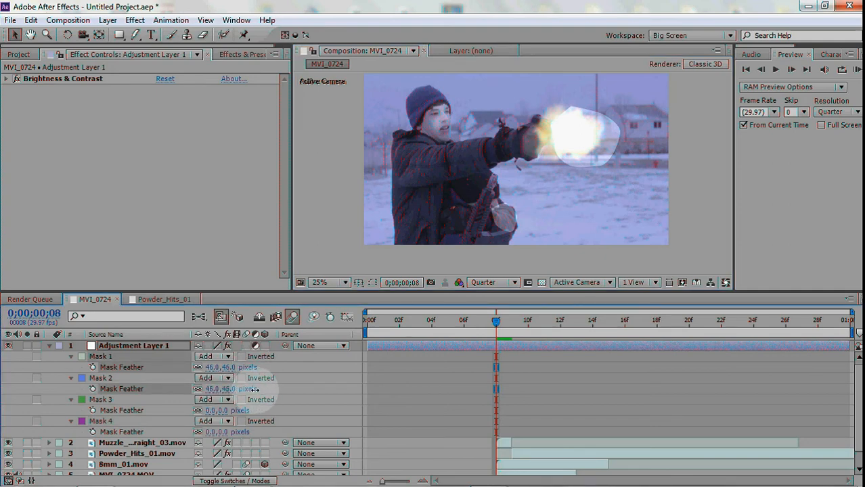
left_click_drag(220, 410, 261, 407)
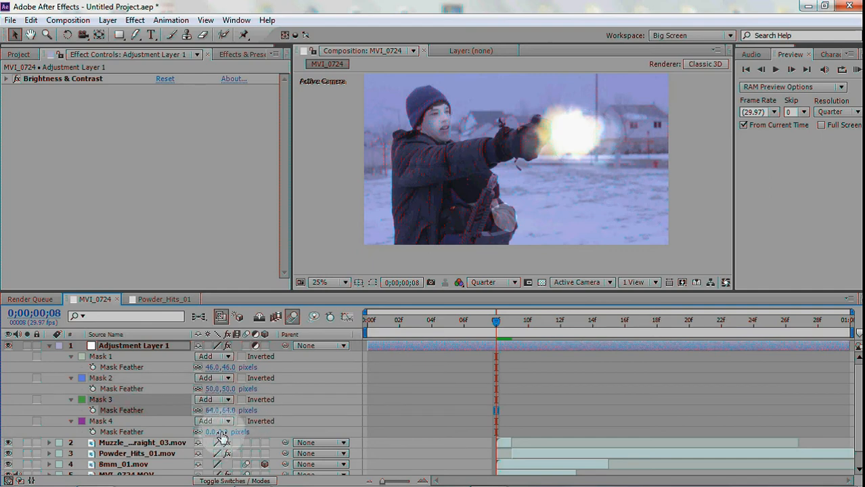
left_click_drag(223, 431, 231, 432)
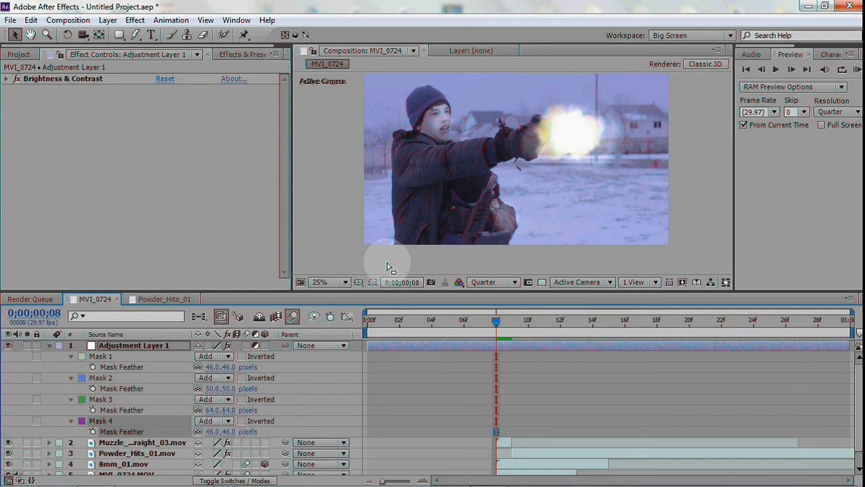
left_click(372, 283)
left_click(49, 346)
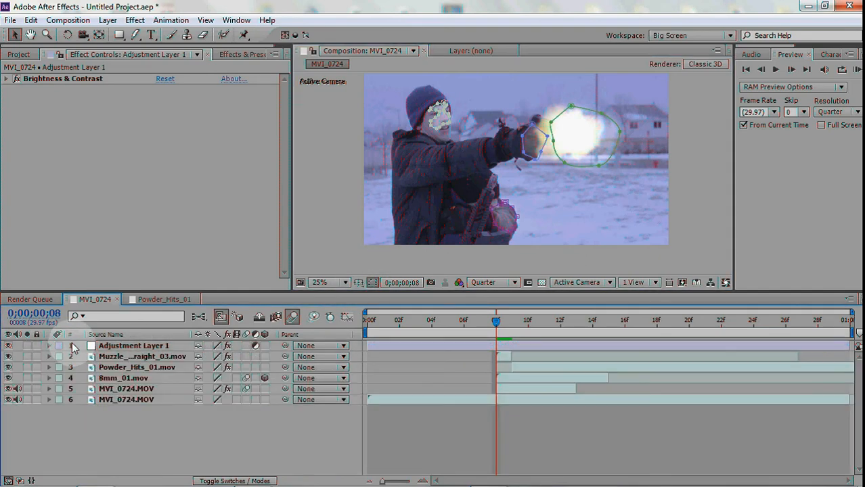
Trim Adjustment Layer 1 to the single muzzle-flash frame at 0;00;00;08
left_click(518, 346)
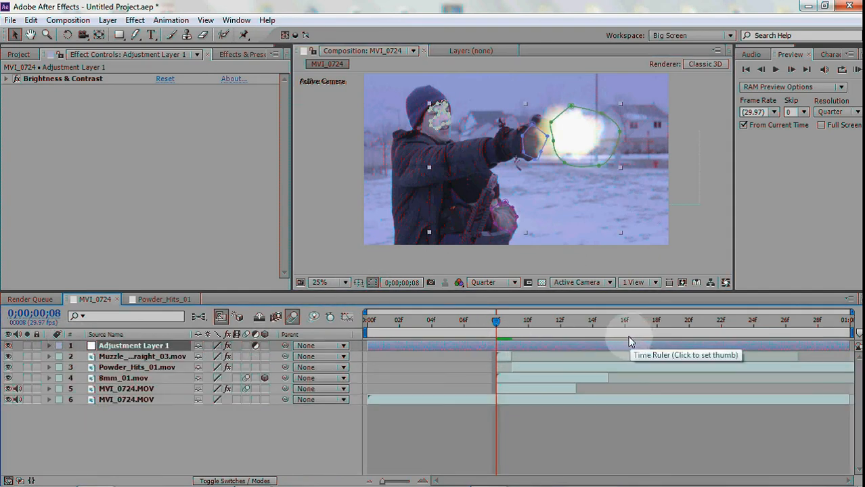
key("alt+bracketleft")
key("alt+bracketright")
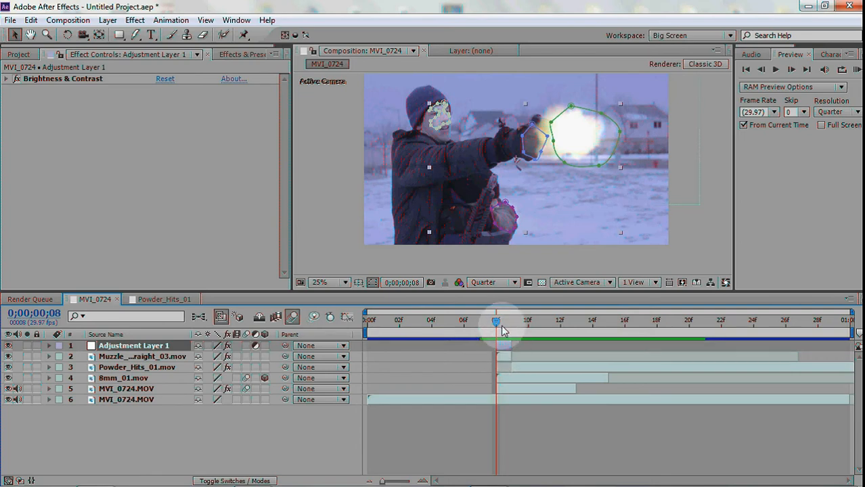
Deselect the adjustment layer and preview the finished shot from 0;00;00;00
left_click_drag(496, 324, 421, 334)
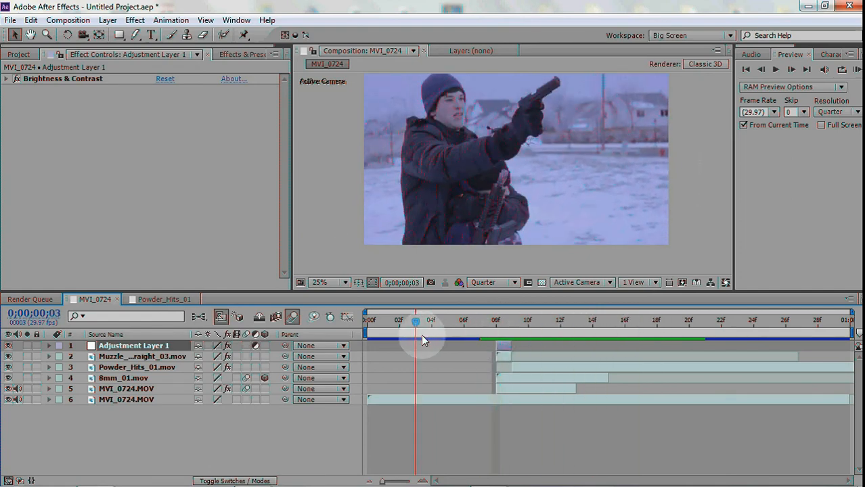
left_click(268, 431)
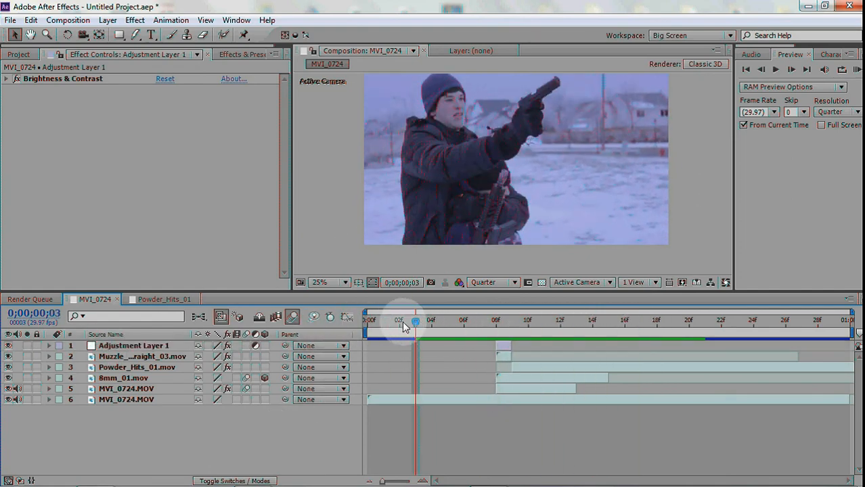
left_click_drag(414, 327, 365, 325)
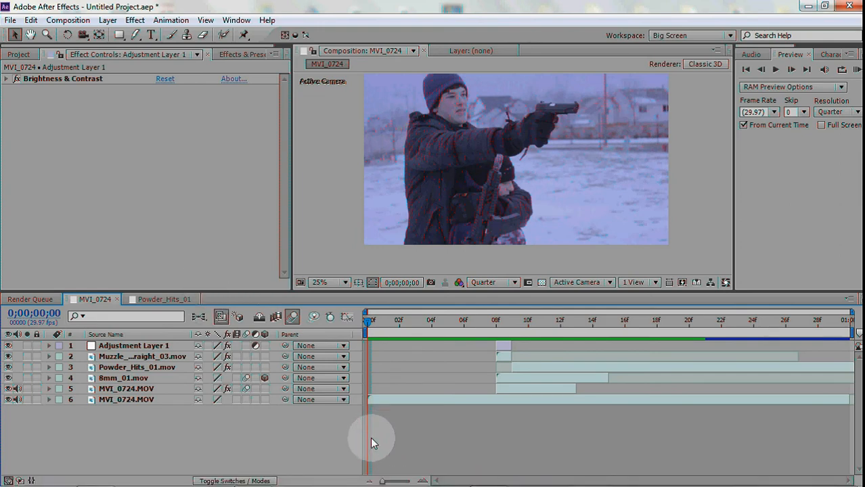
key("space")
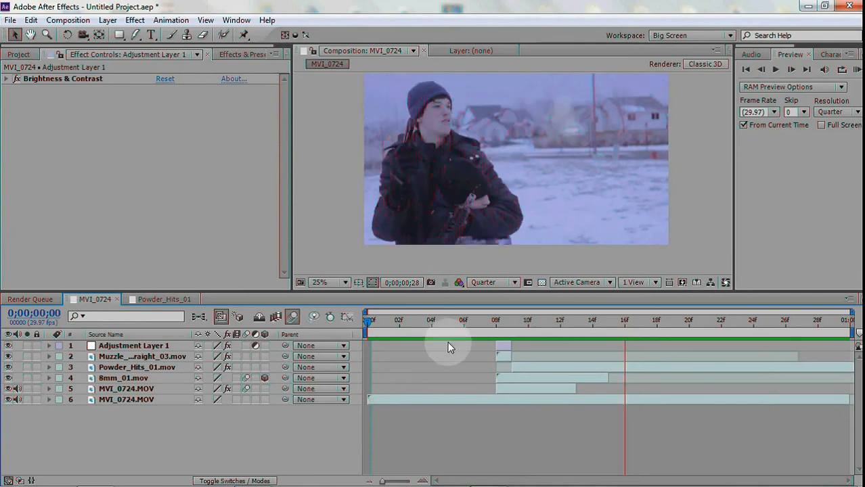
Move the last Position keyframe of 8mm_01.mov to 17f, extend the layer's end to 18f and preview from 0;00;00;08
left_click(523, 377)
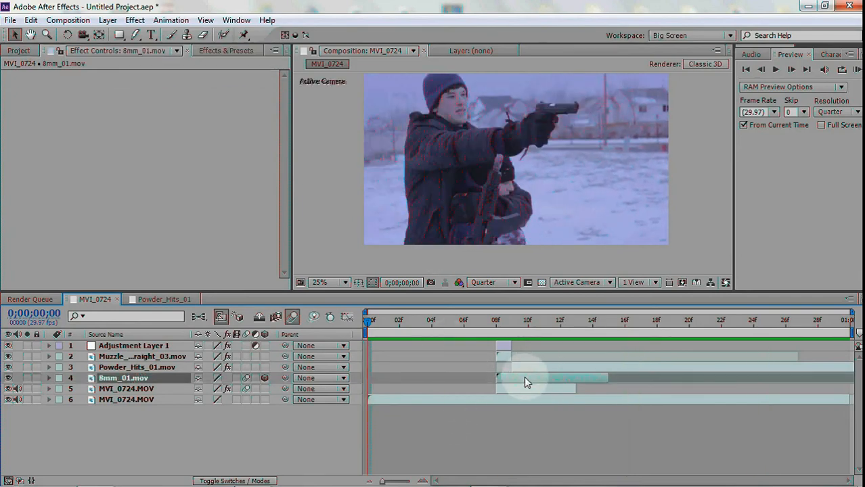
left_click(497, 333)
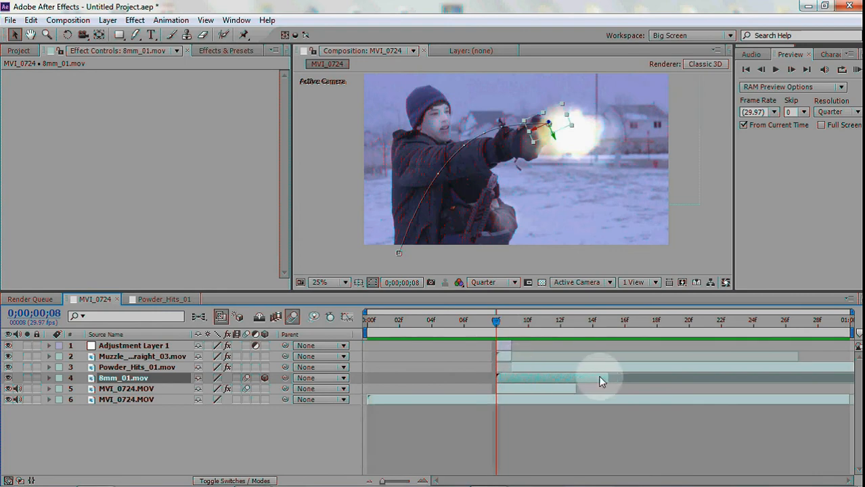
key("u")
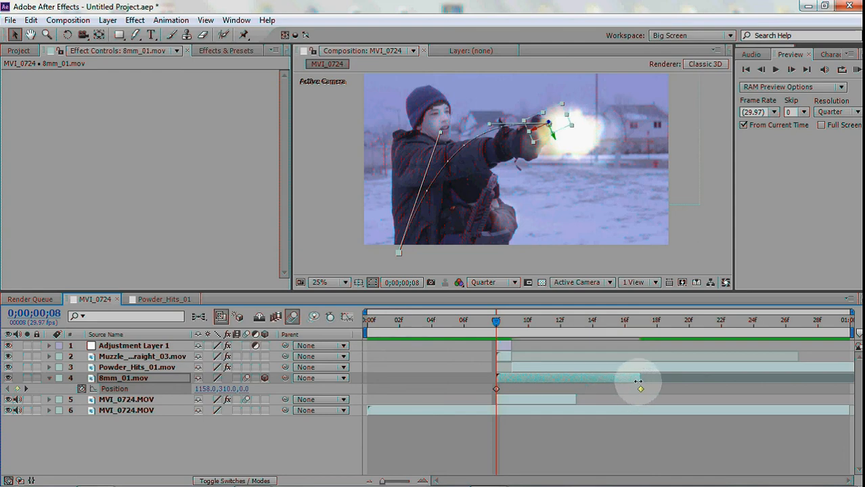
left_click_drag(640, 378, 651, 381)
key("KP_0")
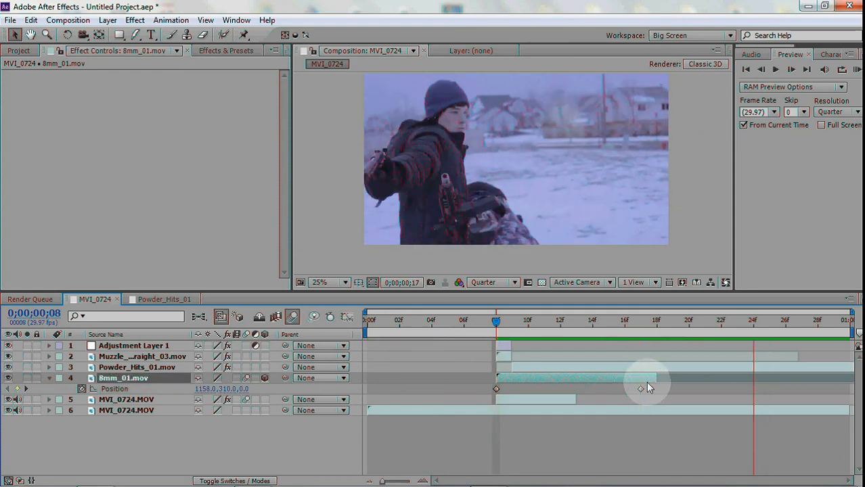
left_click(647, 385)
Shift the shell layer's last Position keyframe to 15f, preview the faster ejection and collapse the layer
left_click_drag(639, 389, 618, 388)
key("alt+Left")
key("KP_0")
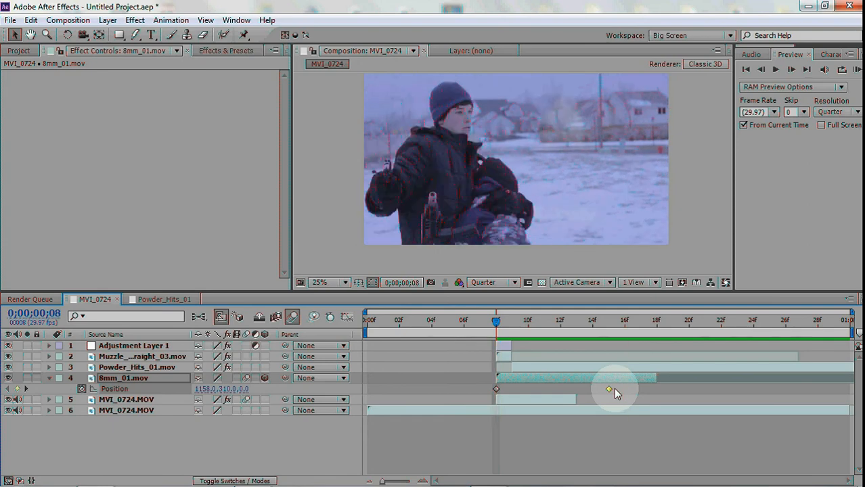
left_click(614, 388)
left_click(617, 436)
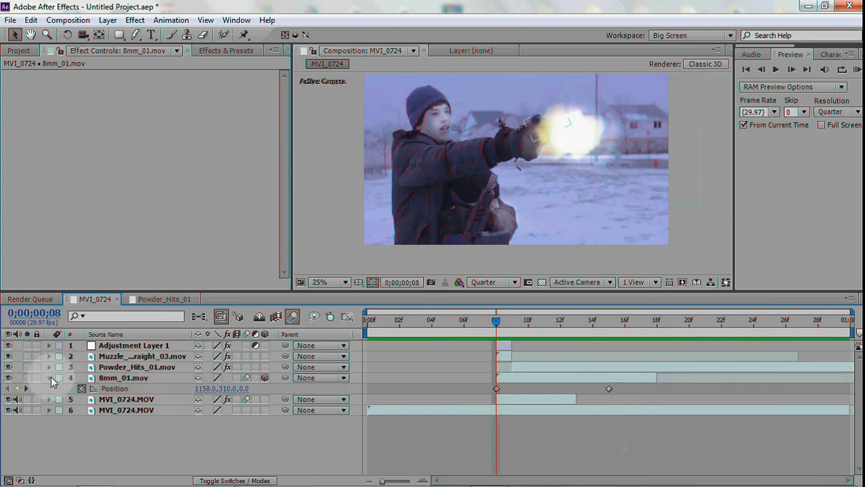
left_click(49, 378)
left_click(109, 366)
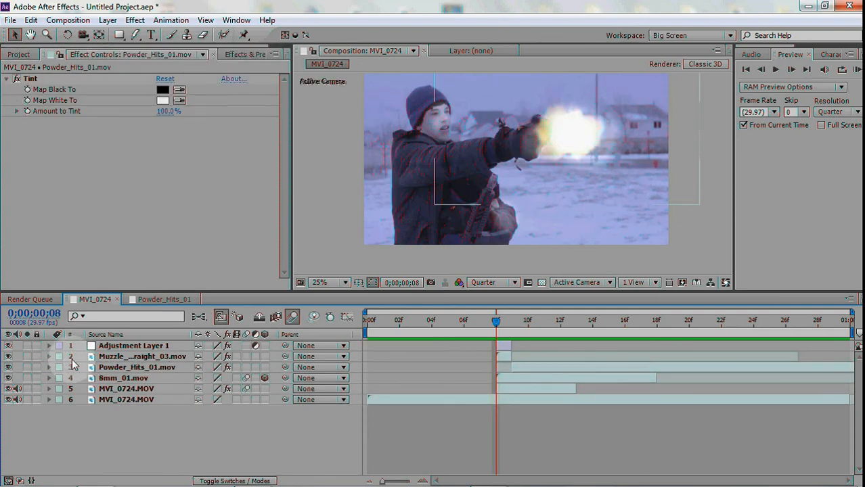
left_click(512, 242)
left_click(203, 143)
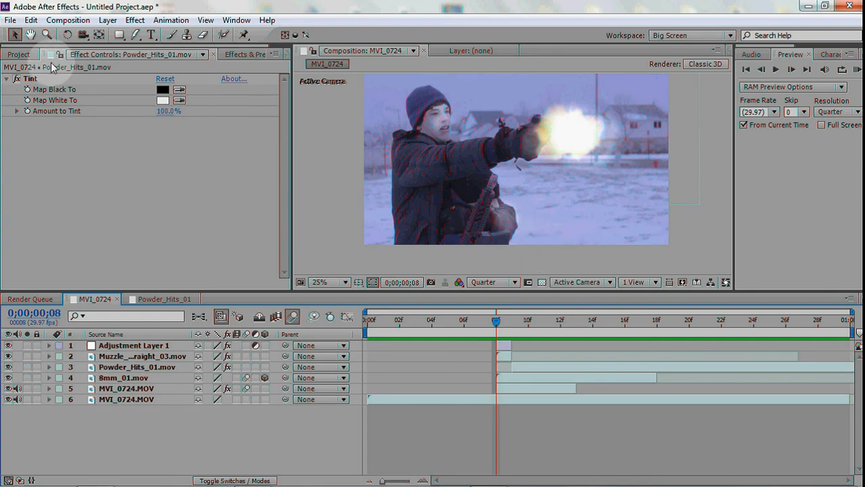
left_click(19, 54)
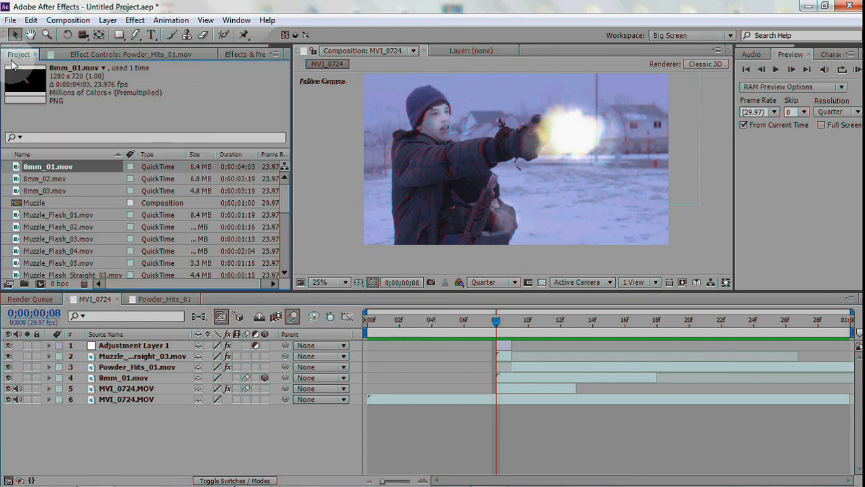
left_click(6, 203)
Return the current time to 0;00;00;00 and minimize the project window to the desktop
left_click_drag(495, 326, 360, 318)
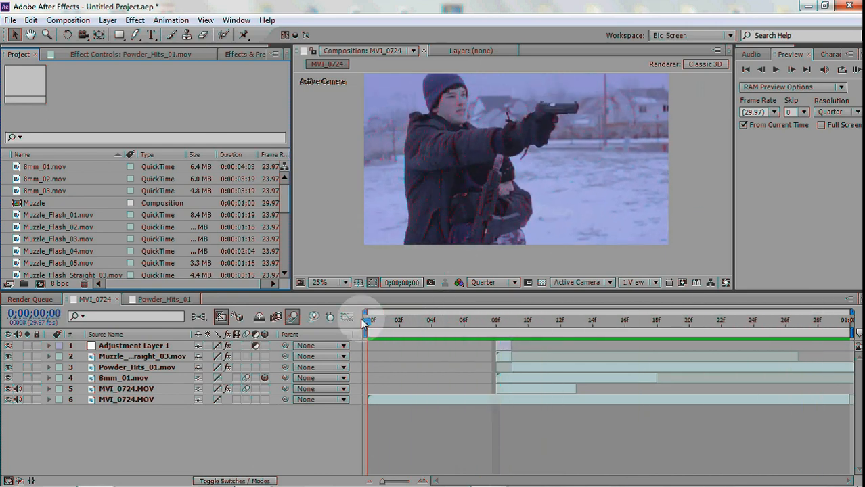
left_click(540, 188)
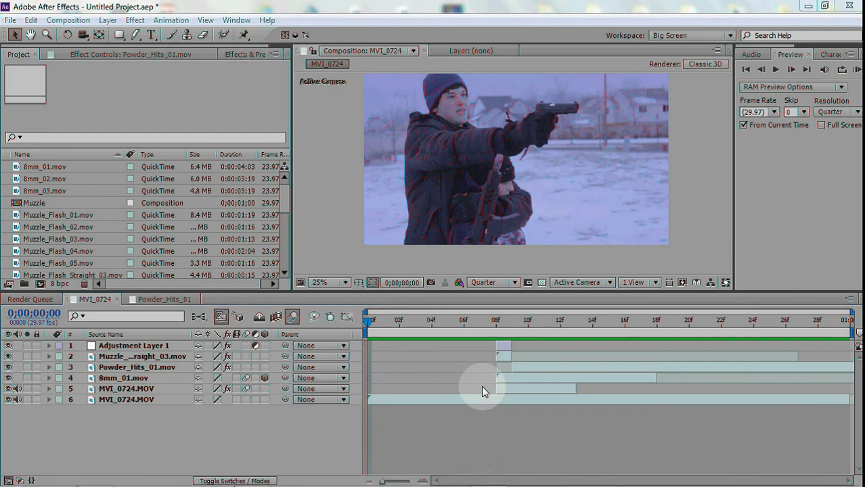
left_click(807, 6)
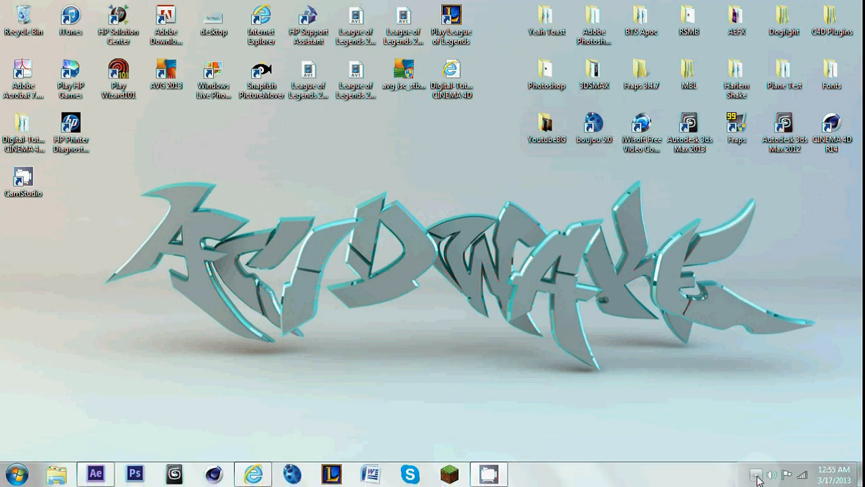